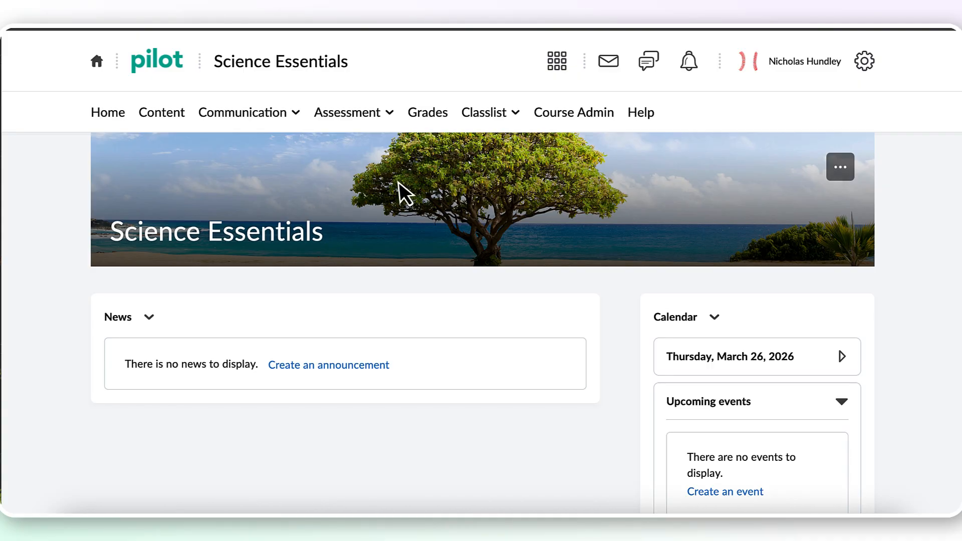
- In the course's grade settings, enable repeating the adjusted final grade at the start of the user list in Personal Display Options
{"action": "left_click", "coordinate": [431, 115]}
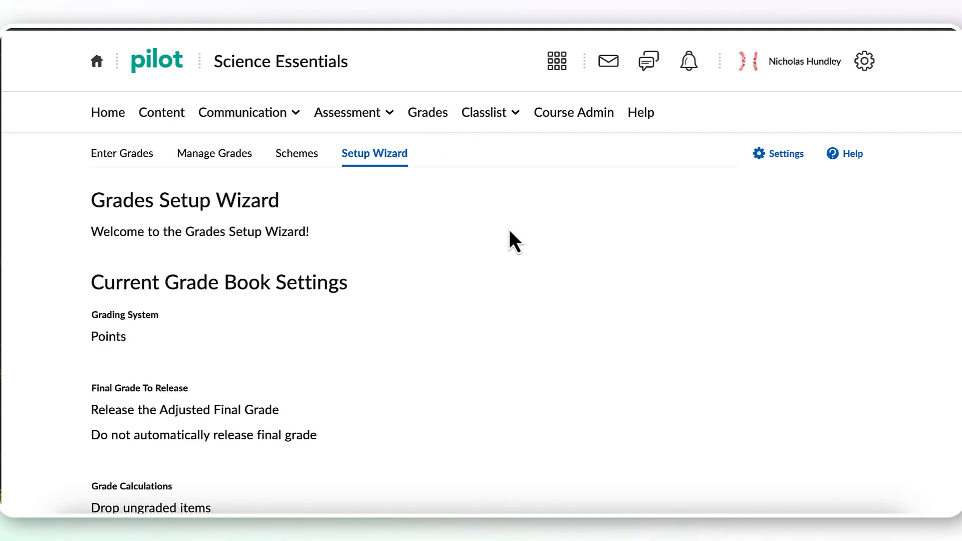
{"action": "left_click", "coordinate": [777, 161]}
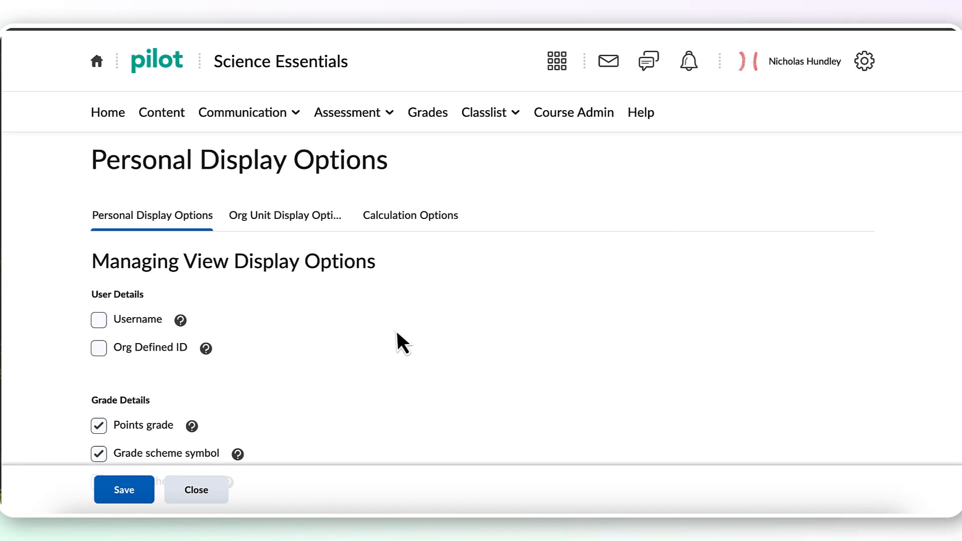
{"action": "scroll", "coordinate": [397, 333], "scroll_direction": "down", "scroll_amount": 2}
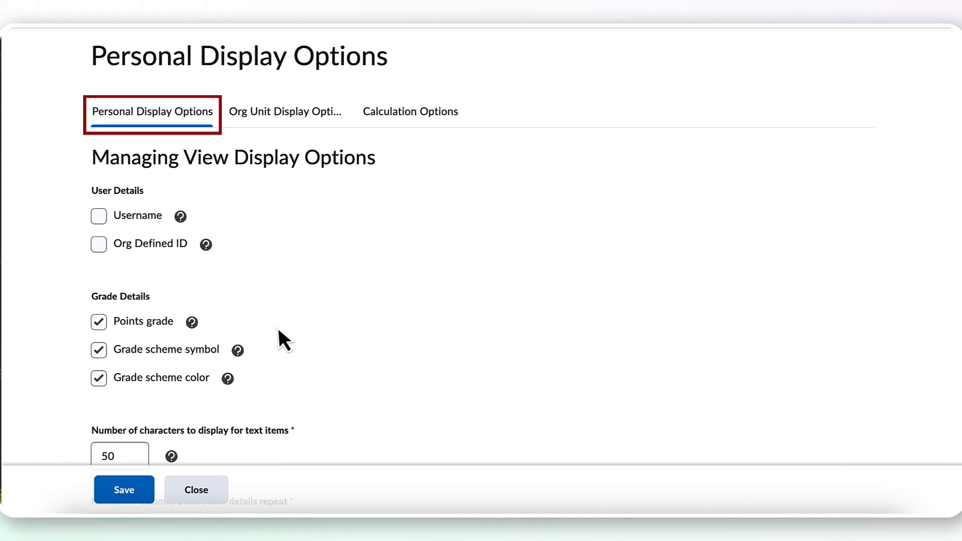
{"action": "scroll", "coordinate": [277, 329], "scroll_direction": "down", "scroll_amount": 1}
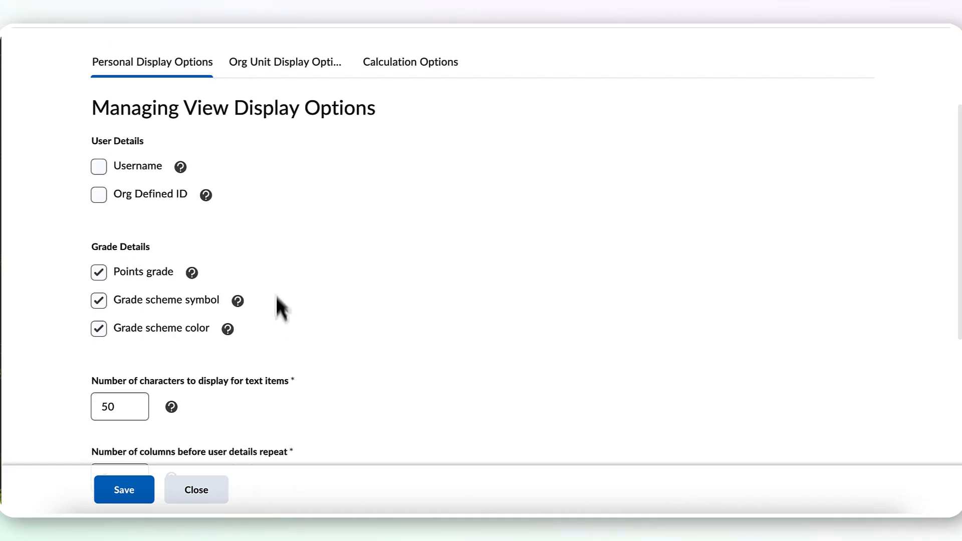
{"action": "scroll", "coordinate": [277, 353], "scroll_direction": "down", "scroll_amount": 3}
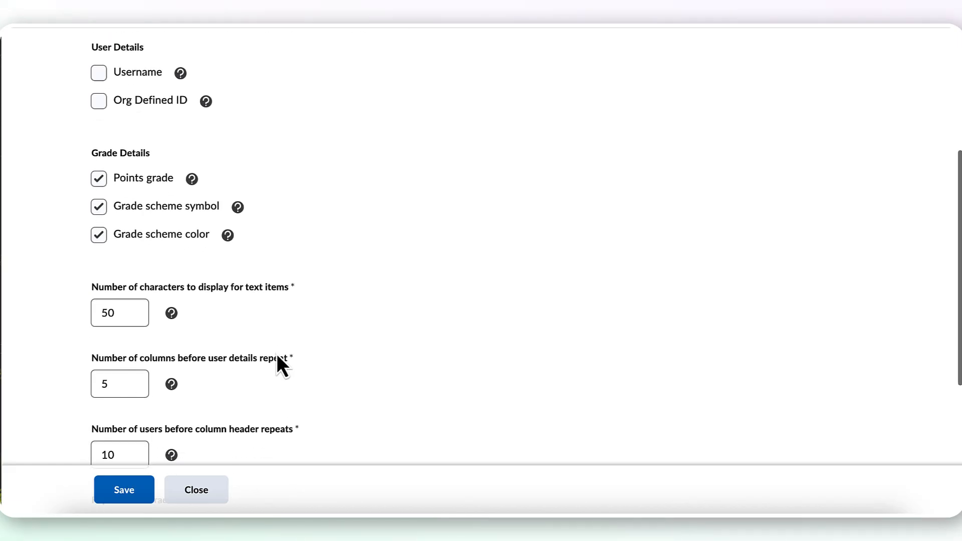
{"action": "scroll", "coordinate": [276, 354], "scroll_direction": "down", "scroll_amount": 1}
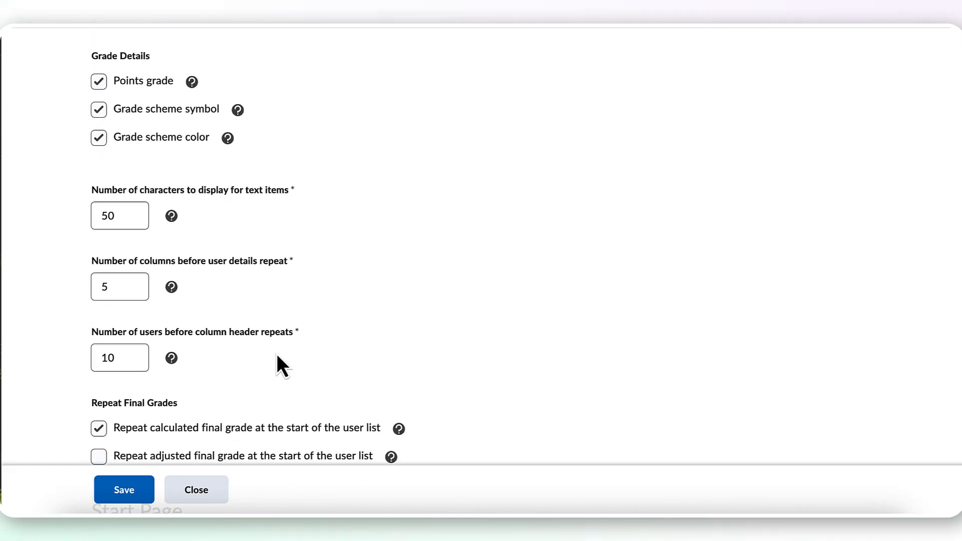
{"action": "scroll", "coordinate": [276, 354], "scroll_direction": "down", "scroll_amount": 1}
{"action": "scroll", "coordinate": [277, 354], "scroll_direction": "down", "scroll_amount": 1}
{"action": "scroll", "coordinate": [276, 354], "scroll_direction": "down", "scroll_amount": 1}
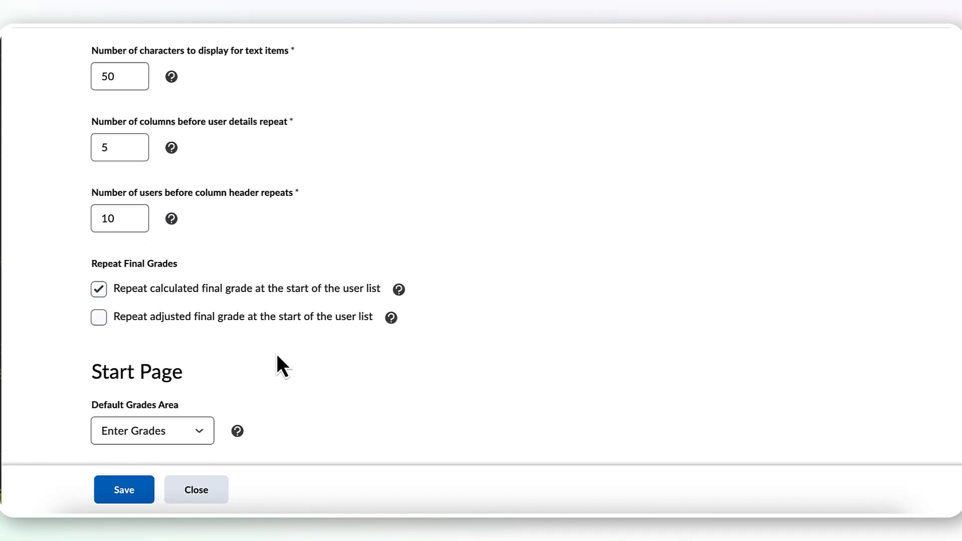
{"action": "left_click", "coordinate": [98, 318]}
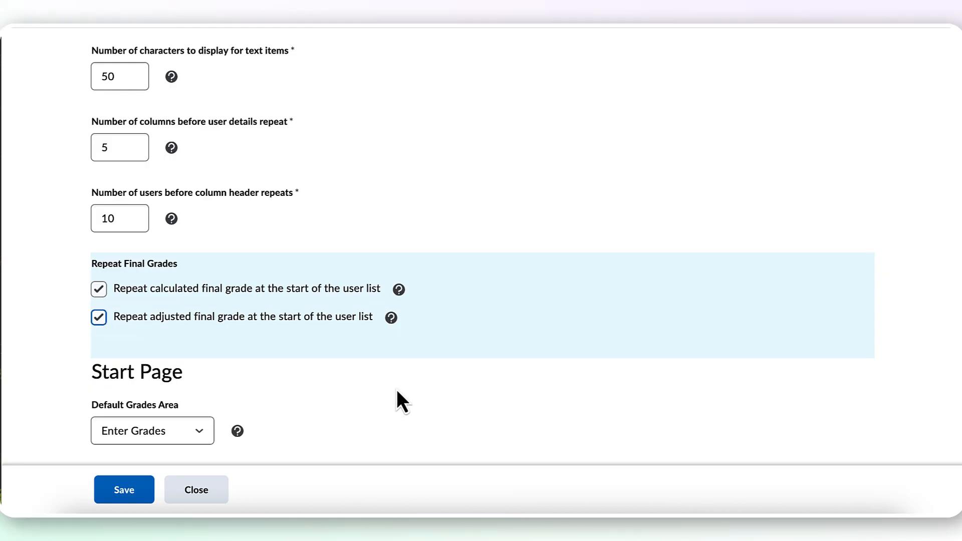
- Set the Default Grades Area to Manage Grades and save the personal display options
{"action": "scroll", "coordinate": [396, 389], "scroll_direction": "down", "scroll_amount": 1}
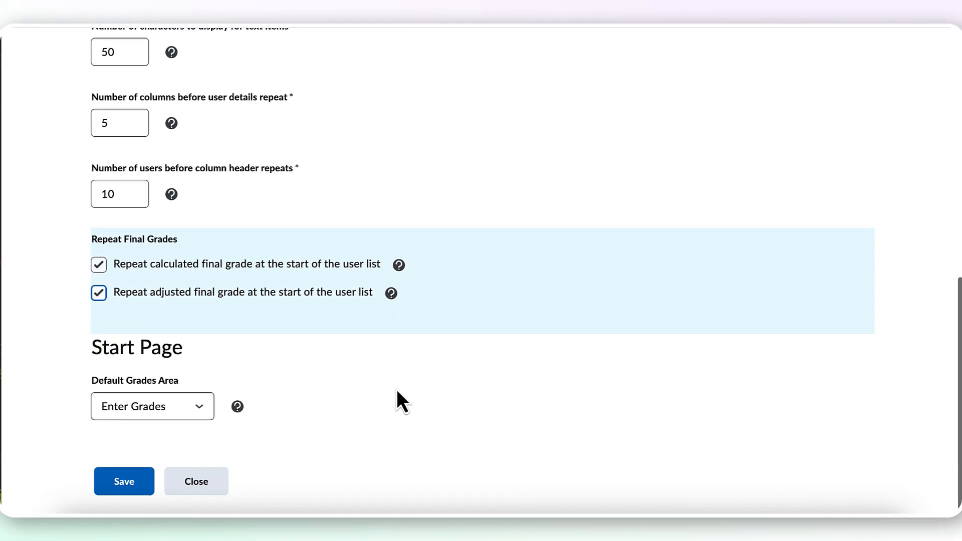
{"action": "left_click", "coordinate": [182, 412]}
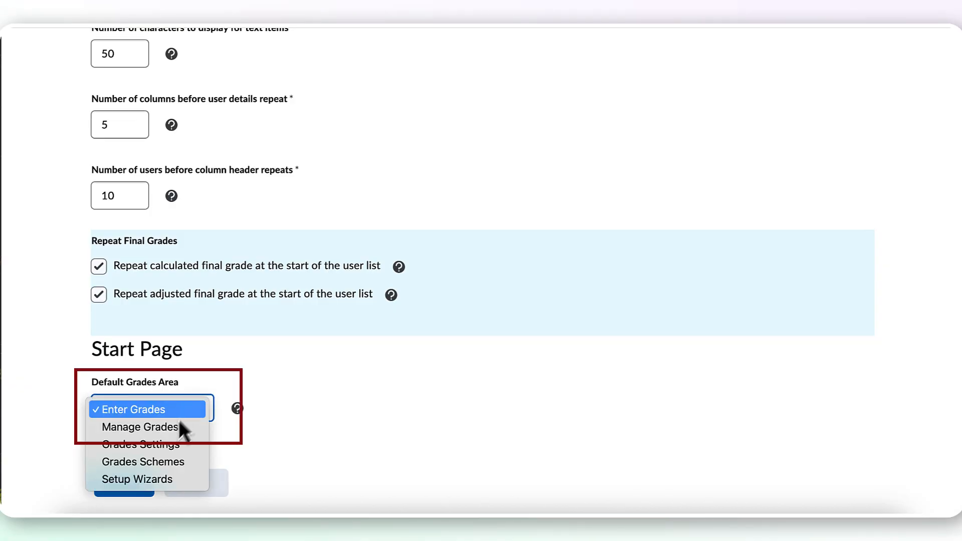
{"action": "left_click", "coordinate": [173, 427]}
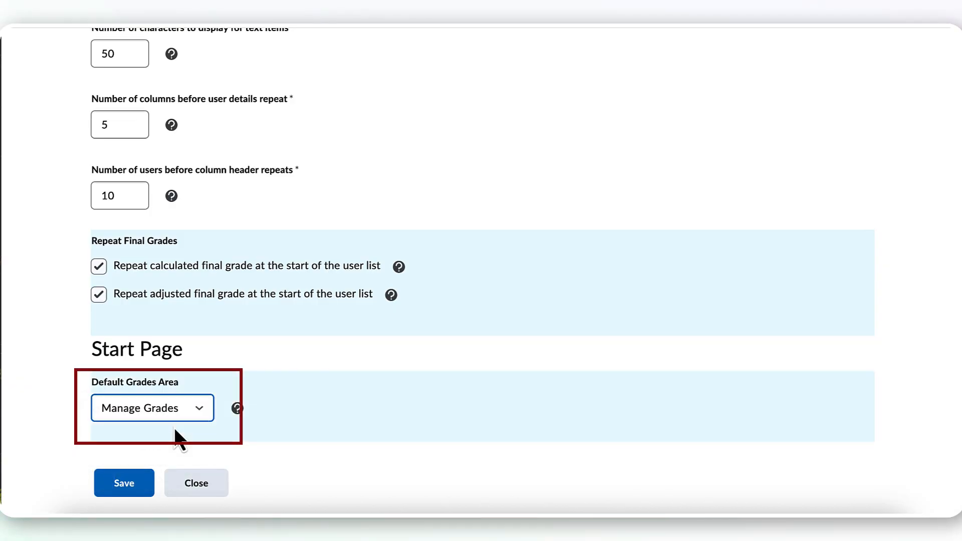
{"action": "left_click", "coordinate": [133, 483]}
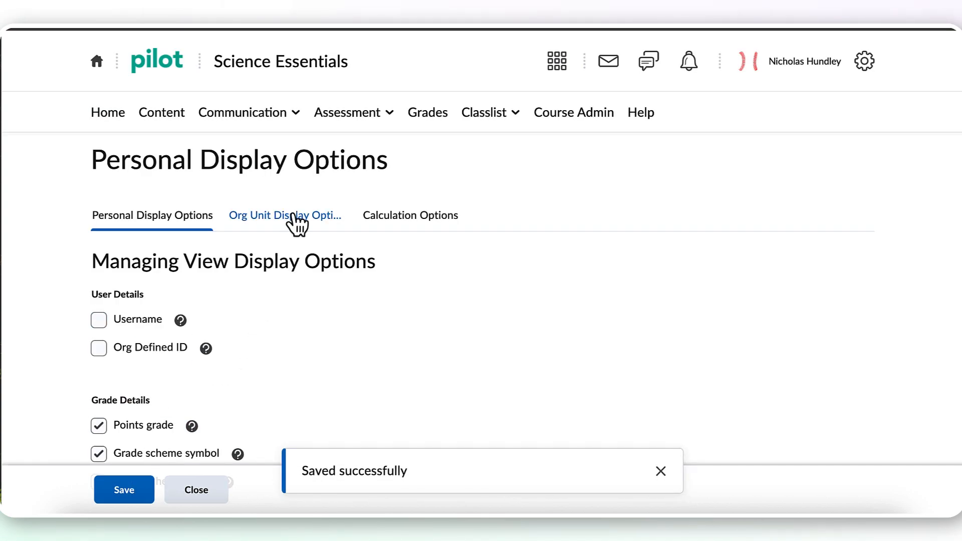
- Review the managing and student view settings in Org Unit Display Options and save them
{"action": "left_click", "coordinate": [261, 220]}
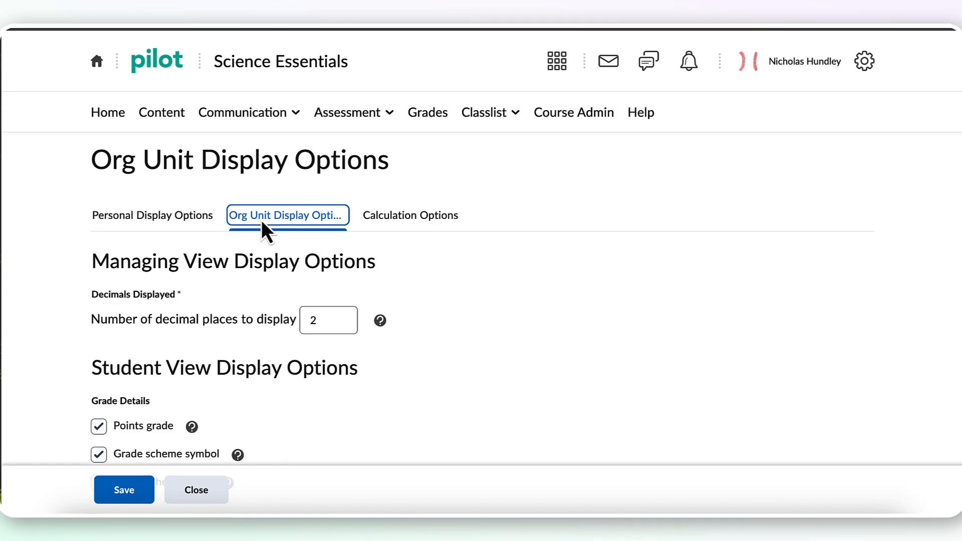
{"action": "scroll", "coordinate": [474, 417], "scroll_direction": "down", "scroll_amount": 2}
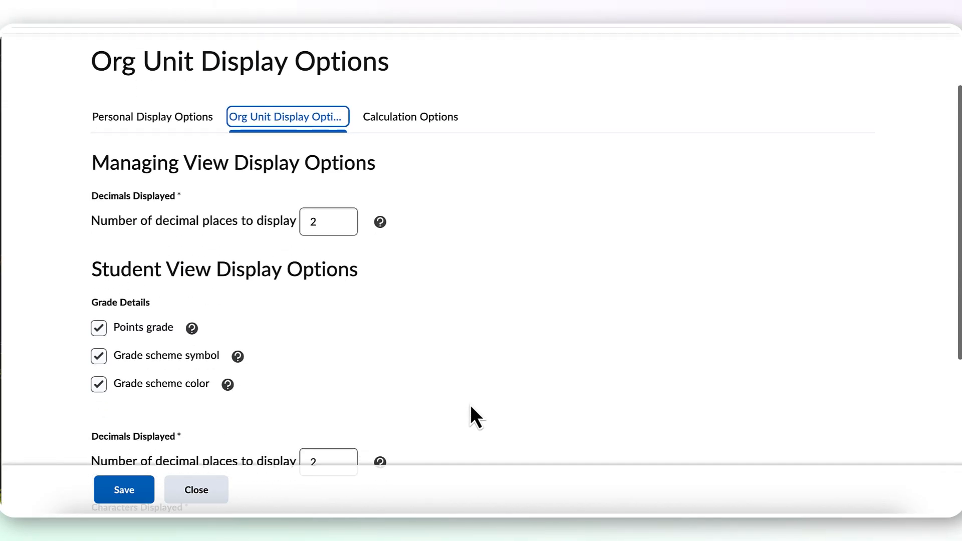
{"action": "scroll", "coordinate": [471, 407], "scroll_direction": "down", "scroll_amount": 1}
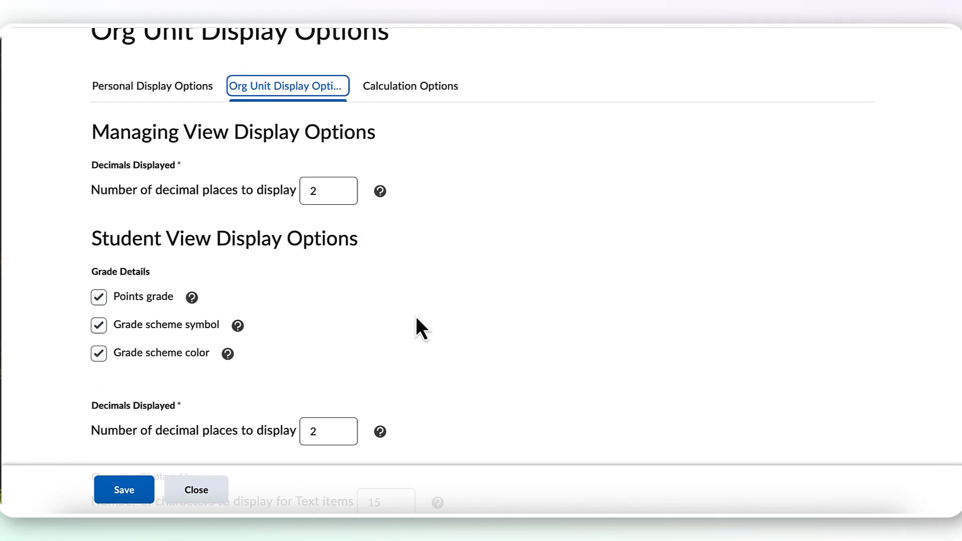
{"action": "scroll", "coordinate": [416, 320], "scroll_direction": "down", "scroll_amount": 1}
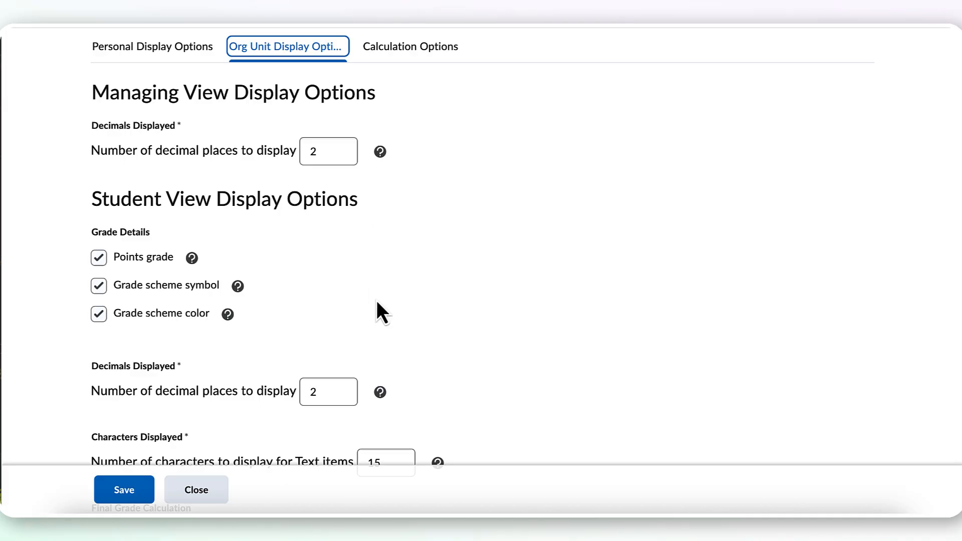
{"action": "scroll", "coordinate": [376, 300], "scroll_direction": "down", "scroll_amount": 4}
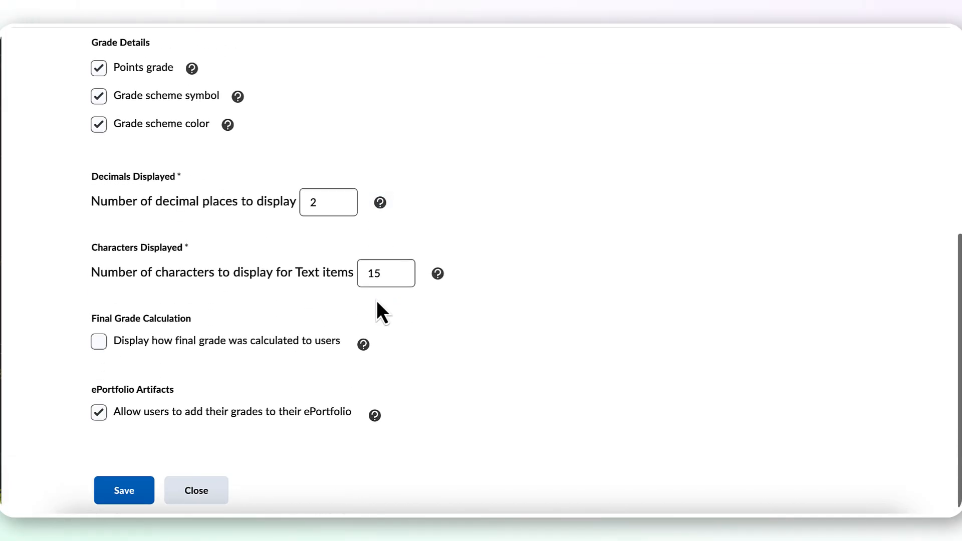
{"action": "scroll", "coordinate": [377, 300], "scroll_direction": "down", "scroll_amount": 1}
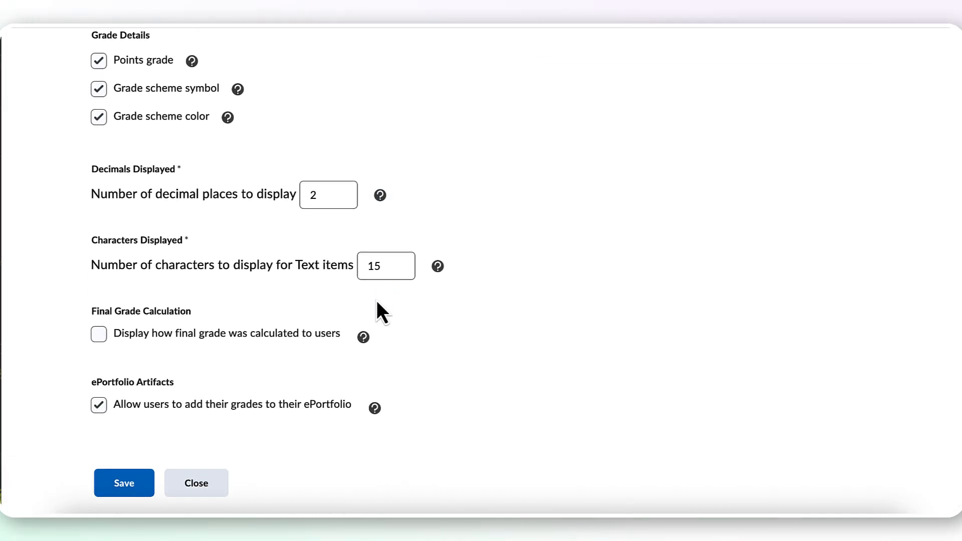
{"action": "left_click", "coordinate": [139, 482]}
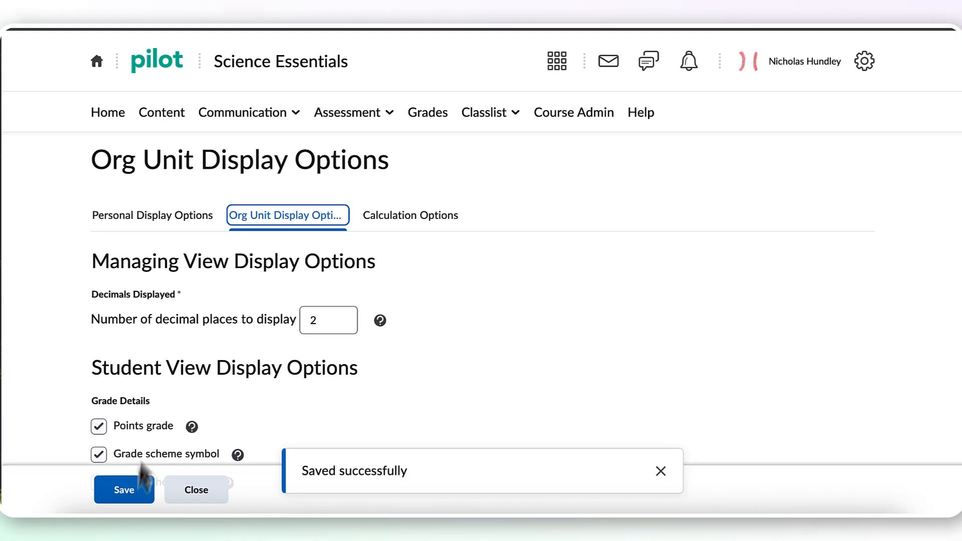
- In Calculation Options, choose Calculated Final Grade as the final grade to release
{"action": "left_click", "coordinate": [404, 217]}
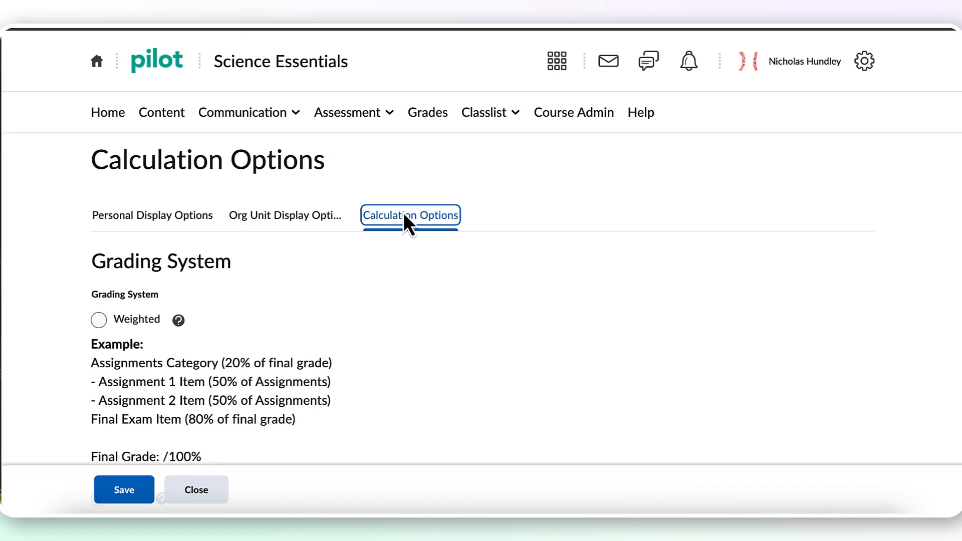
{"action": "scroll", "coordinate": [396, 342], "scroll_direction": "down", "scroll_amount": 2}
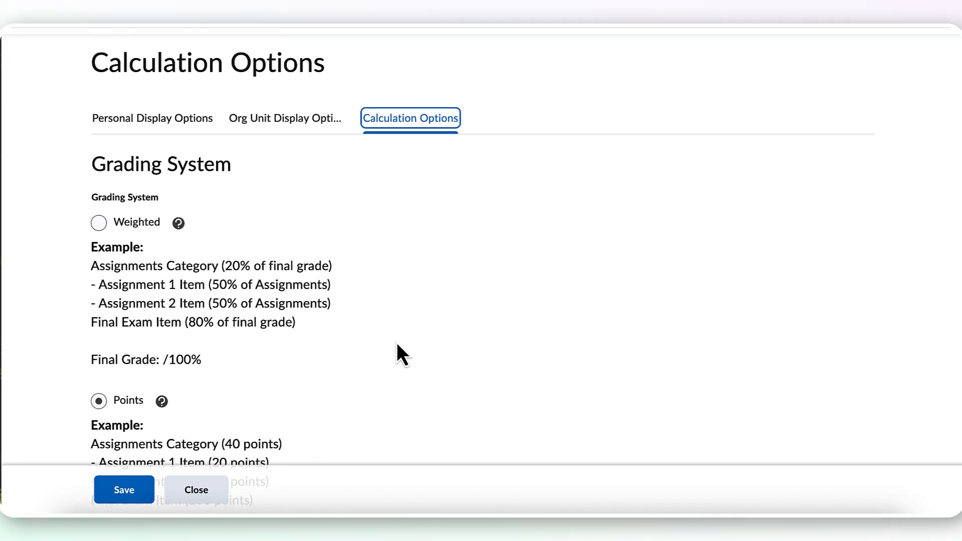
{"action": "scroll", "coordinate": [396, 342], "scroll_direction": "down", "scroll_amount": 2}
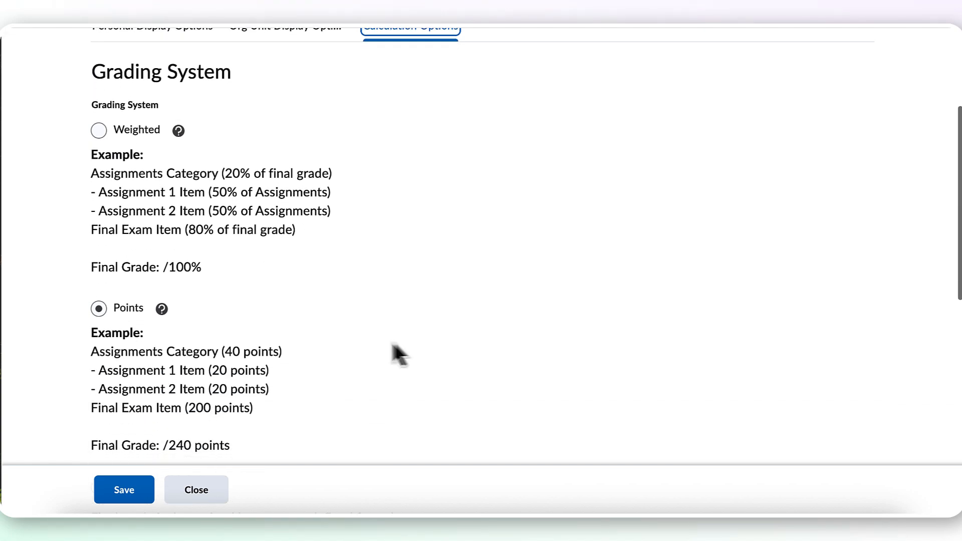
{"action": "scroll", "coordinate": [326, 341], "scroll_direction": "down", "scroll_amount": 2}
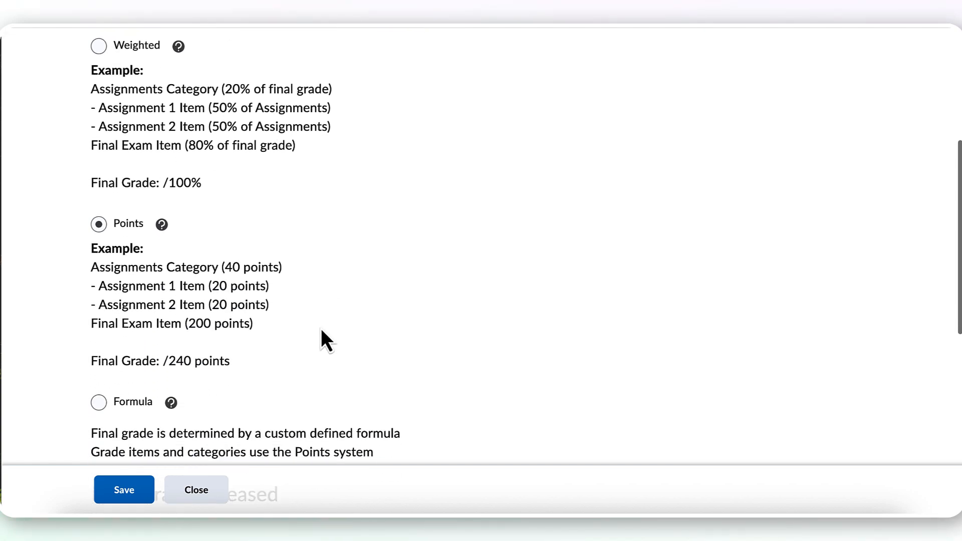
{"action": "scroll", "coordinate": [304, 308], "scroll_direction": "down", "scroll_amount": 1}
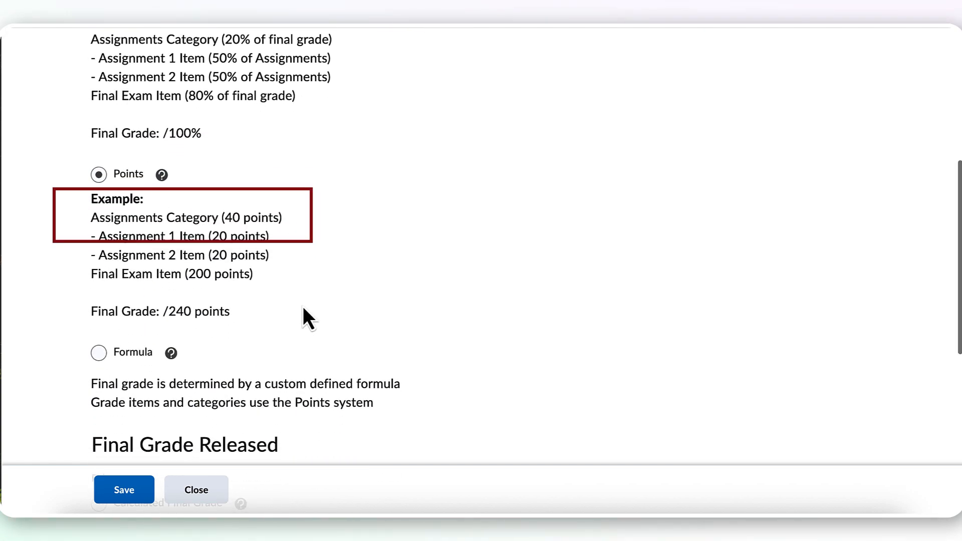
{"action": "scroll", "coordinate": [303, 308], "scroll_direction": "down", "scroll_amount": 2}
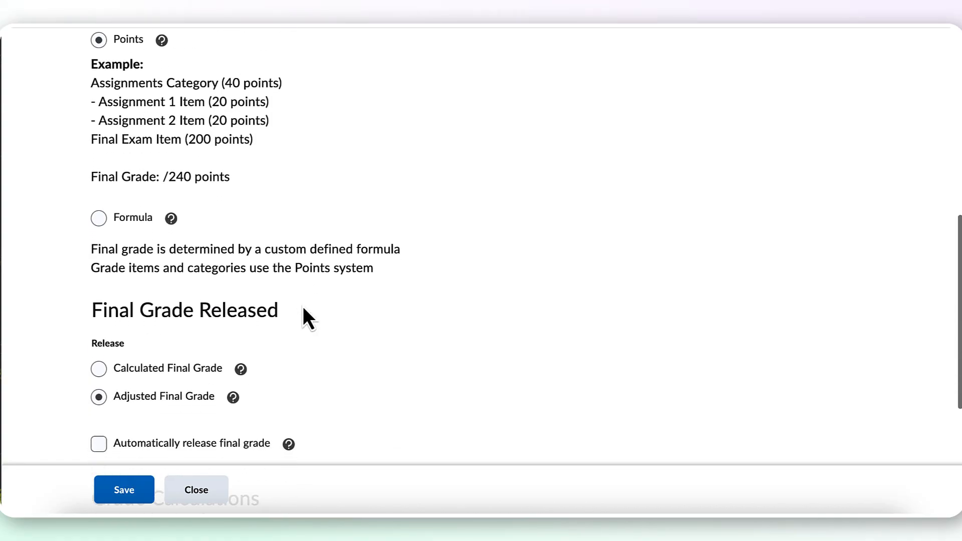
{"action": "scroll", "coordinate": [304, 309], "scroll_direction": "down", "scroll_amount": 1}
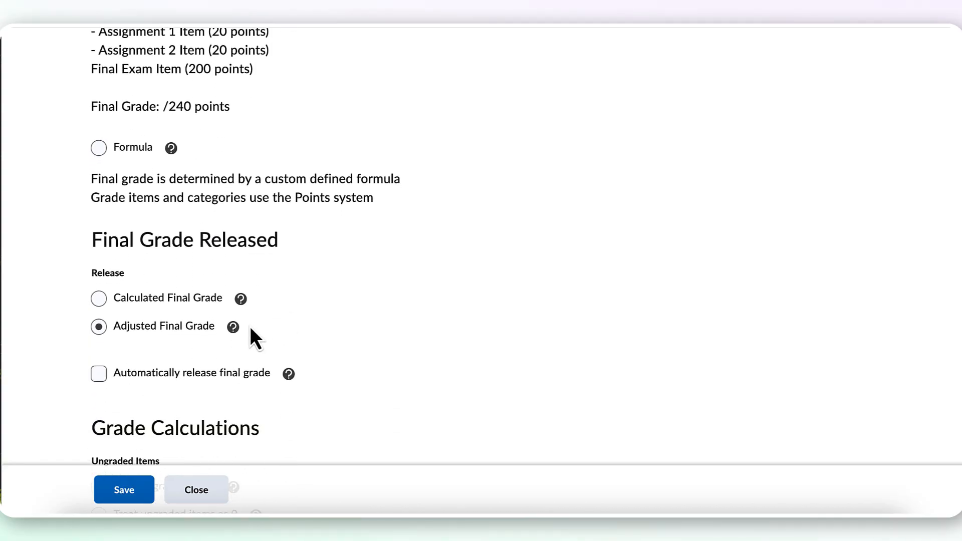
{"action": "left_click", "coordinate": [205, 301]}
- Review the ungraded items and auto update settings, then save the calculation options and accept the confirmation
{"action": "scroll", "coordinate": [324, 330], "scroll_direction": "down", "scroll_amount": 2}
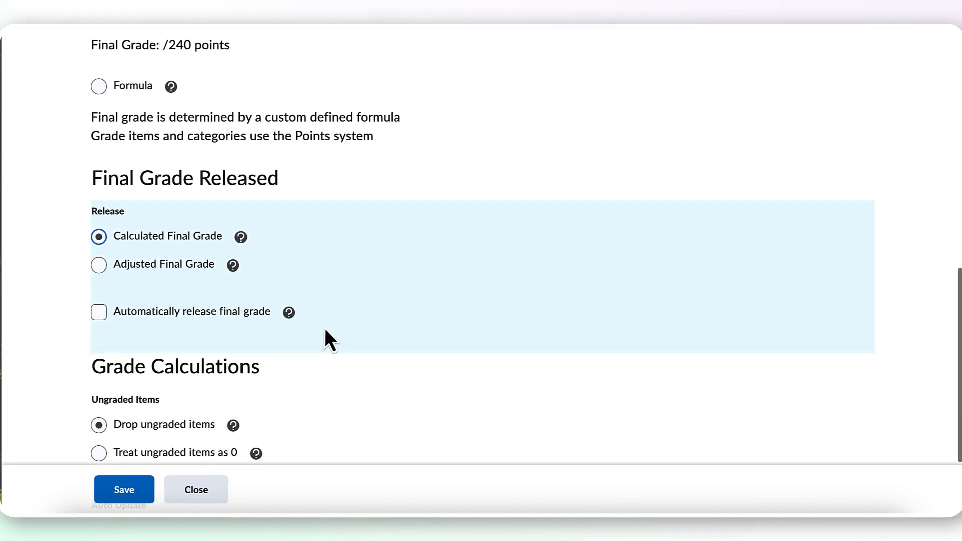
{"action": "scroll", "coordinate": [324, 329], "scroll_direction": "down", "scroll_amount": 1}
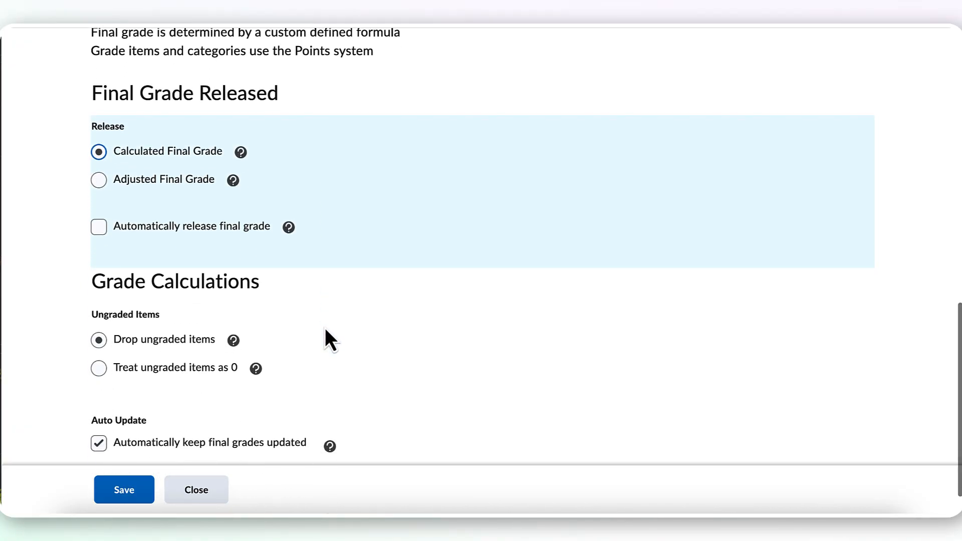
{"action": "scroll", "coordinate": [324, 329], "scroll_direction": "down", "scroll_amount": 1}
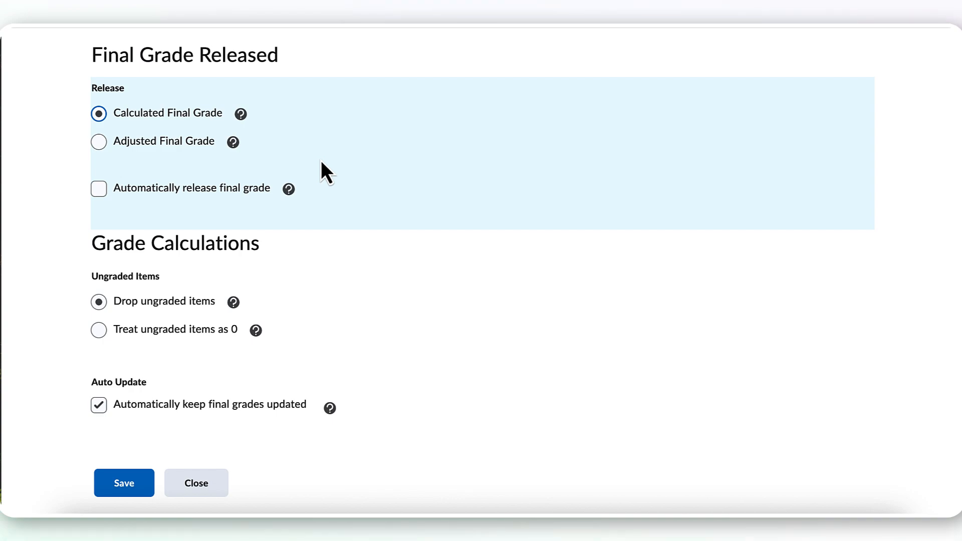
{"action": "left_click", "coordinate": [133, 478]}
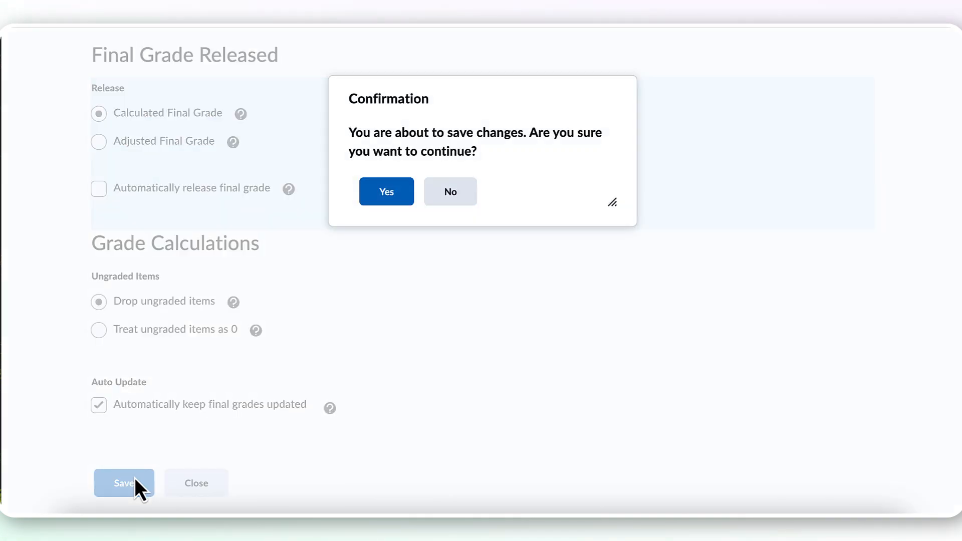
{"action": "left_click", "coordinate": [394, 202]}
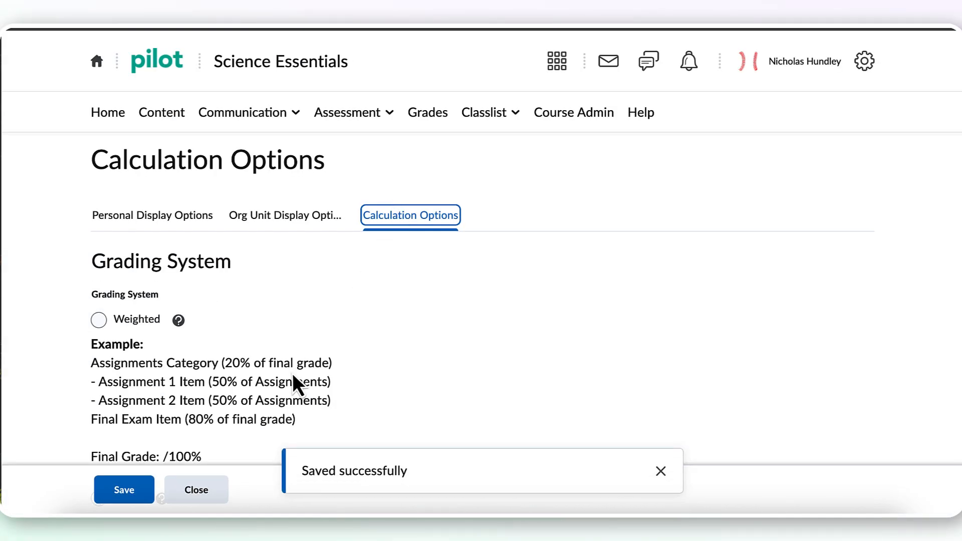
{"action": "left_click", "coordinate": [136, 489]}
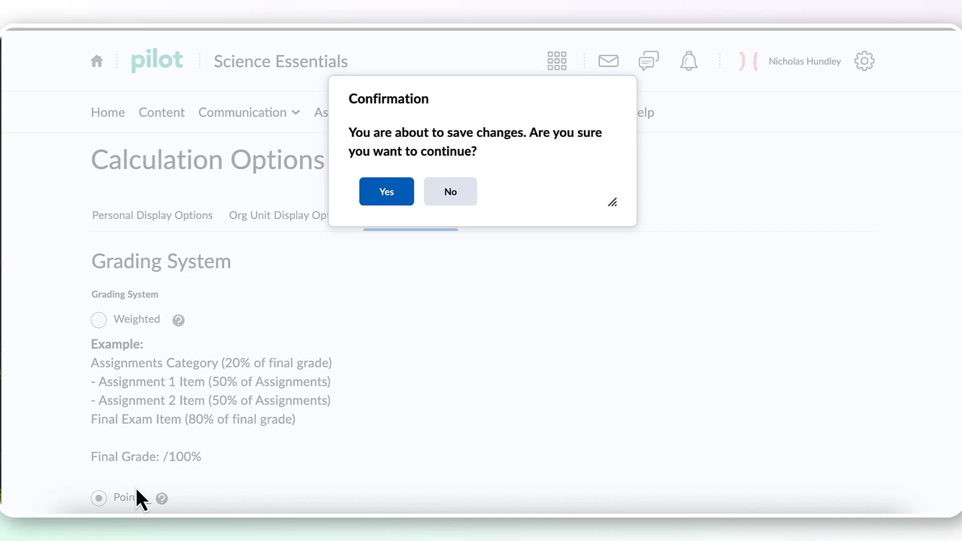
{"action": "left_click", "coordinate": [389, 193]}
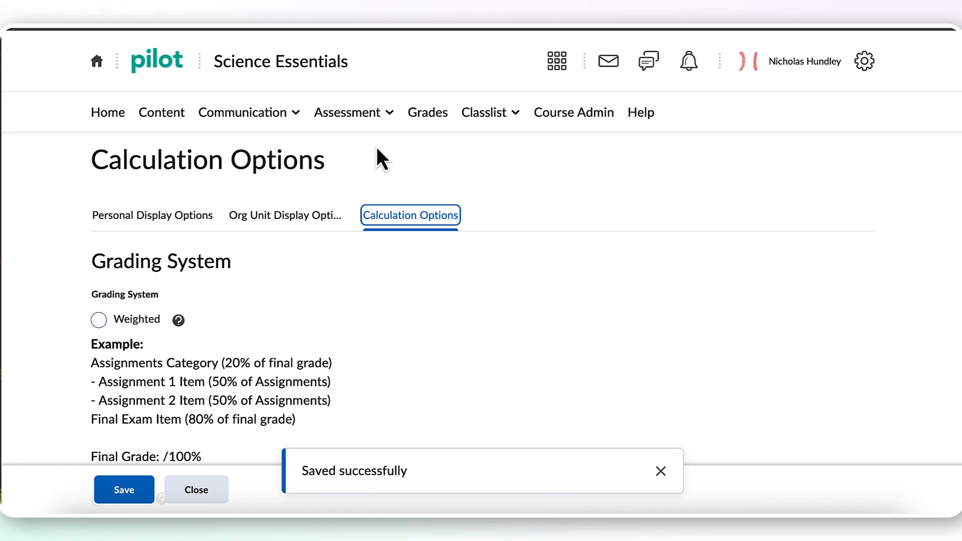
- Return to the course's grade book and open the Enter Grades page
{"action": "left_click", "coordinate": [432, 110]}
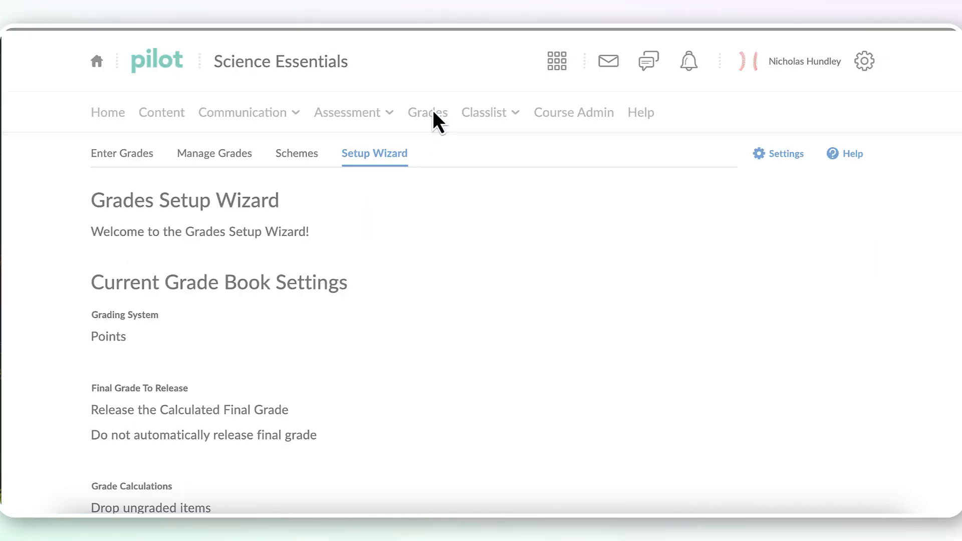
{"action": "left_click", "coordinate": [154, 161]}
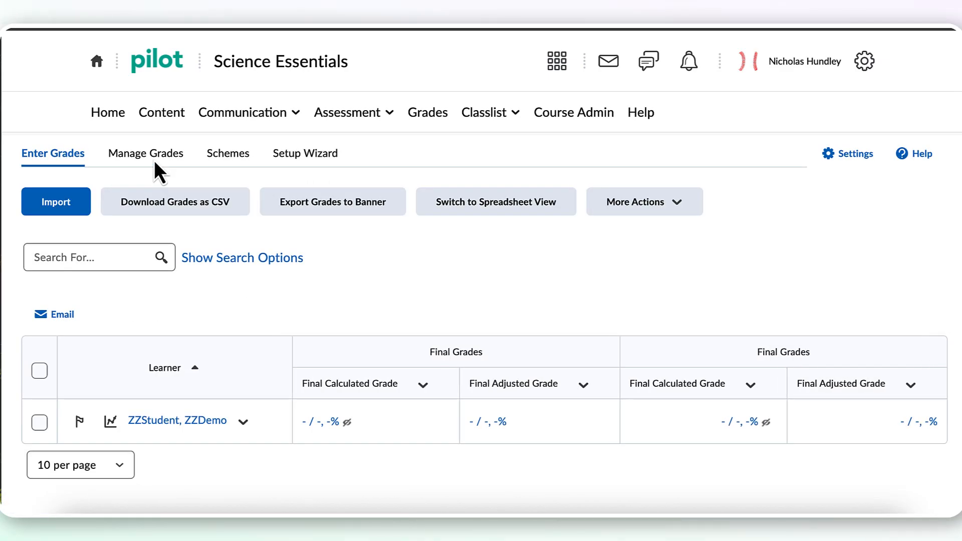
- In Manage Grades, create a new category named "Week #1", then save it and continue with another new category
{"action": "left_click", "coordinate": [154, 160]}
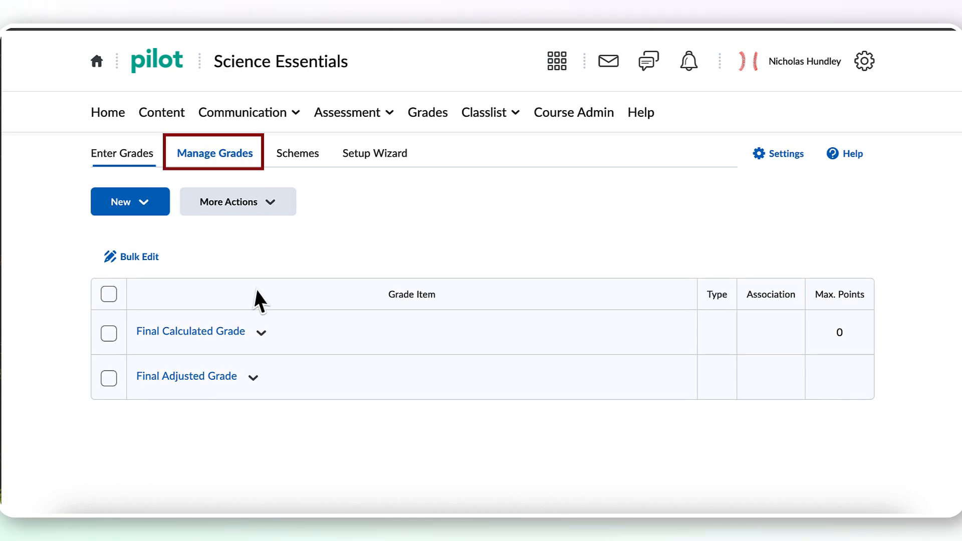
{"action": "left_click", "coordinate": [155, 206]}
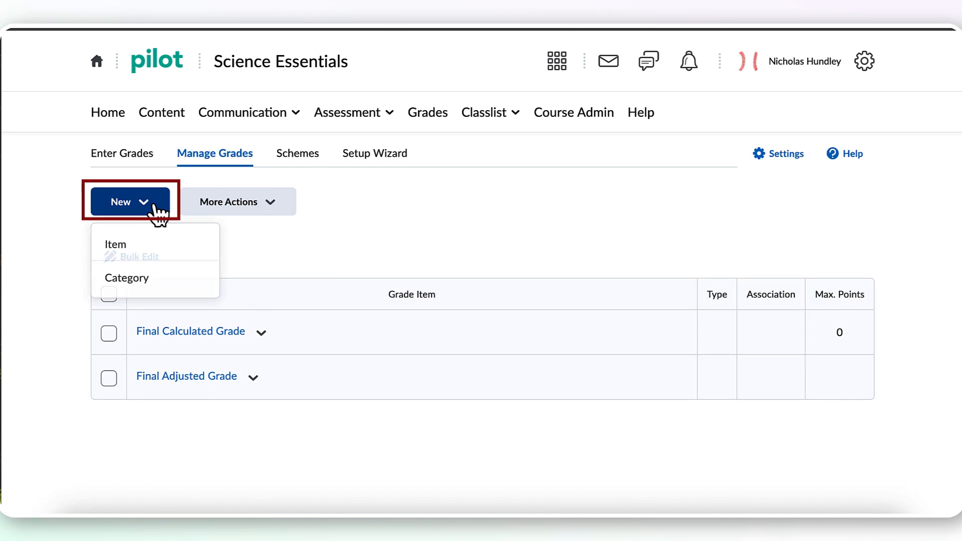
{"action": "left_click", "coordinate": [153, 286]}
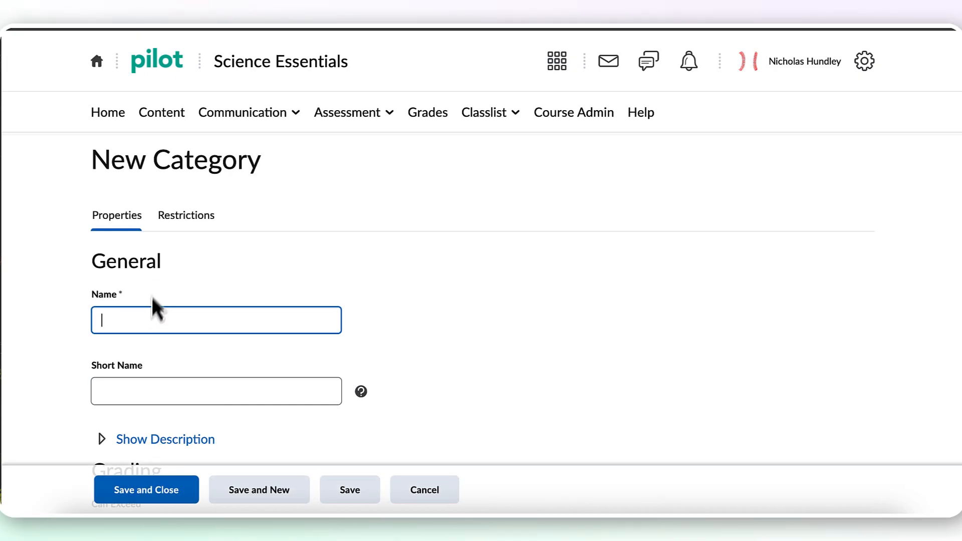
{"action": "type", "text": "Week #1"}
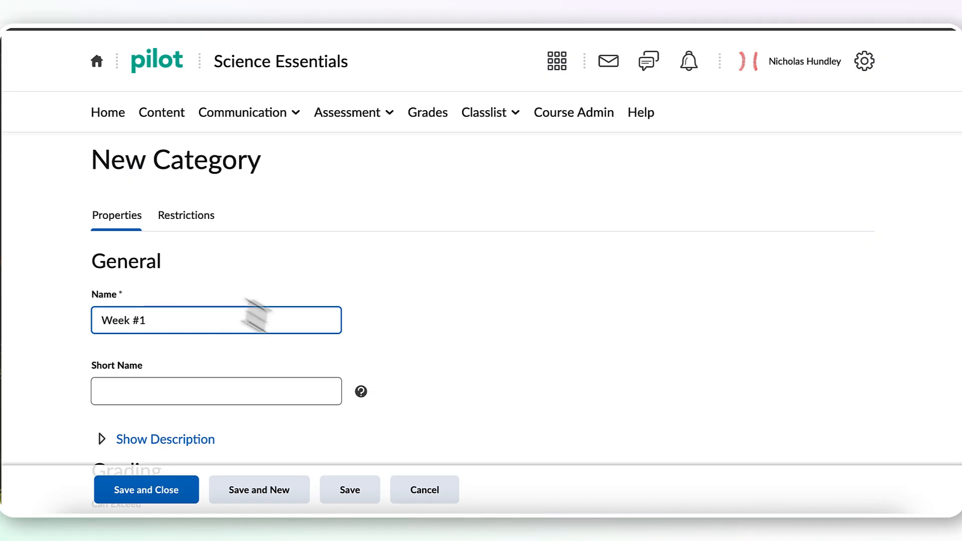
{"action": "scroll", "coordinate": [335, 344], "scroll_direction": "down", "scroll_amount": 1}
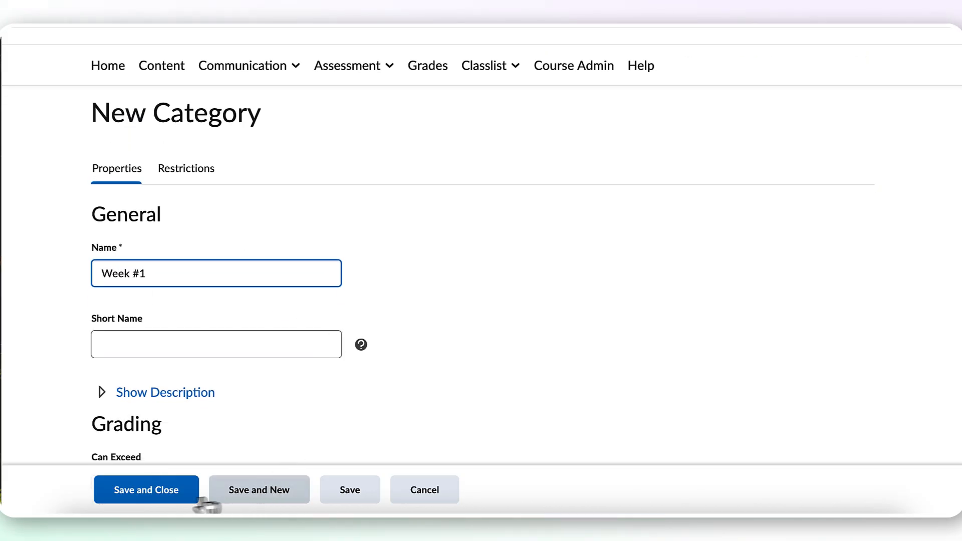
{"action": "left_click", "coordinate": [283, 490]}
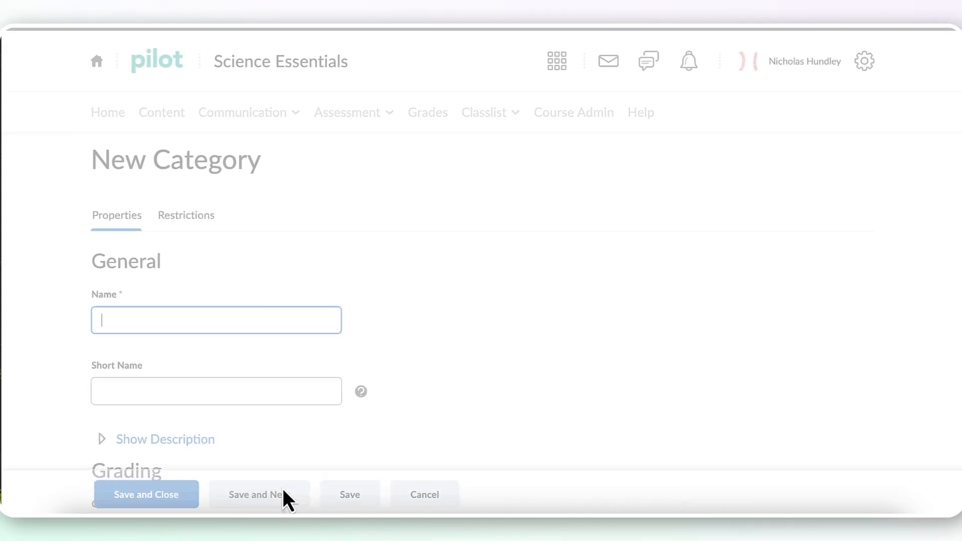
- Create the categories "Week #2" and "Week #3", saving each one and continuing with another new category
{"action": "type", "text": "Wee"}
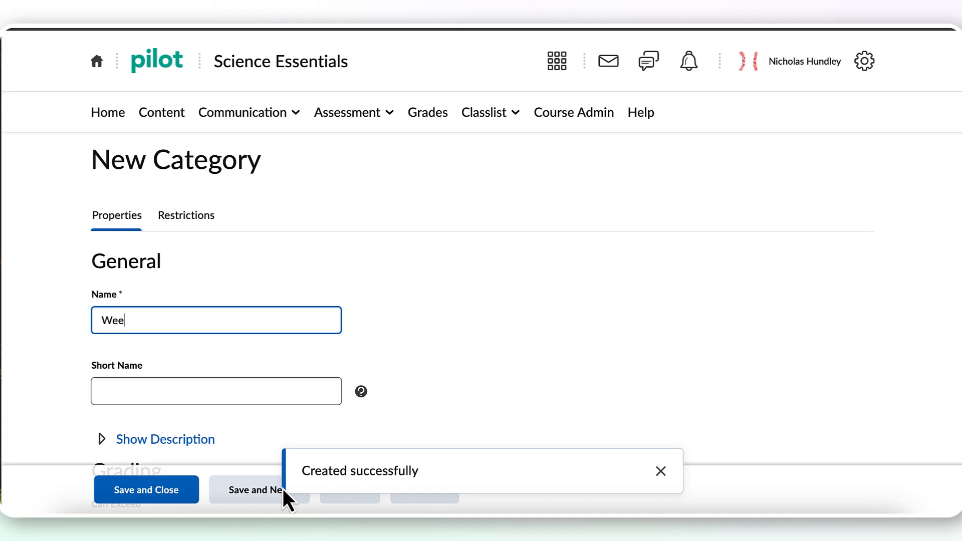
{"action": "type", "text": "k #2"}
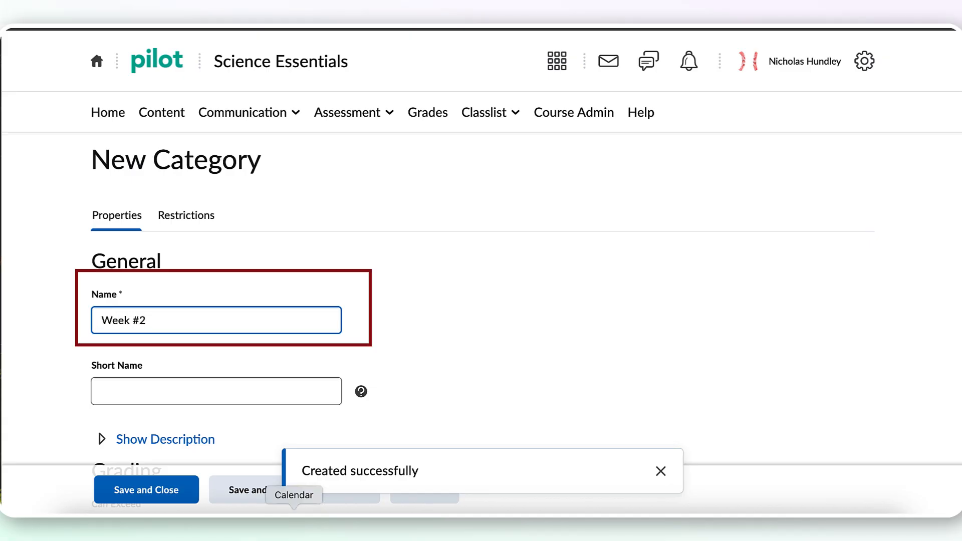
{"action": "left_click", "coordinate": [258, 496]}
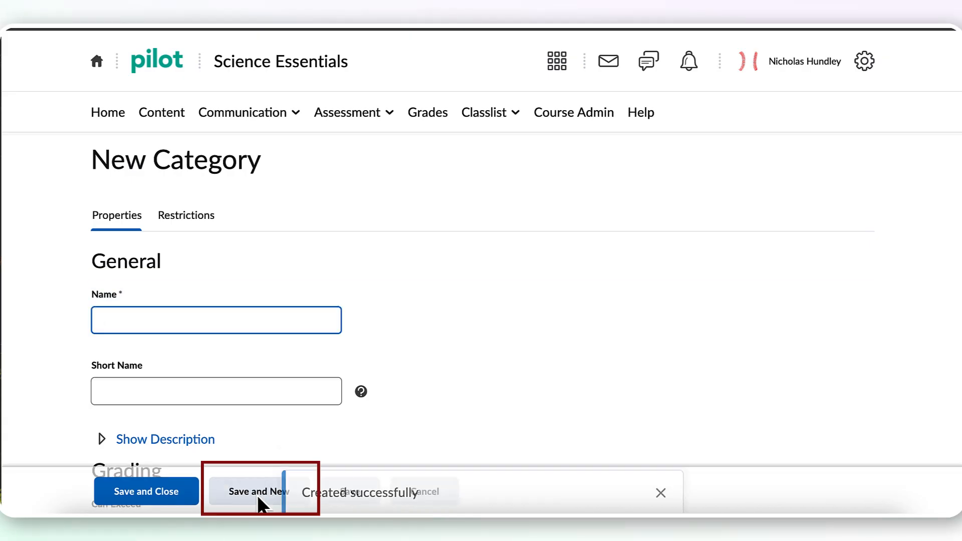
{"action": "type", "text": "Week"}
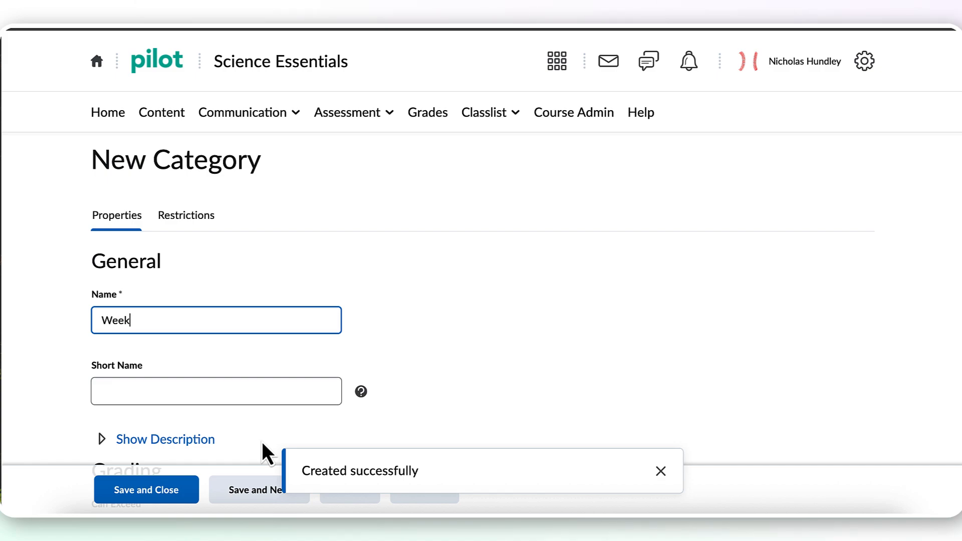
{"action": "type", "text": " #2"}
{"action": "key", "text": "BackSpace"}
{"action": "type", "text": "3"}
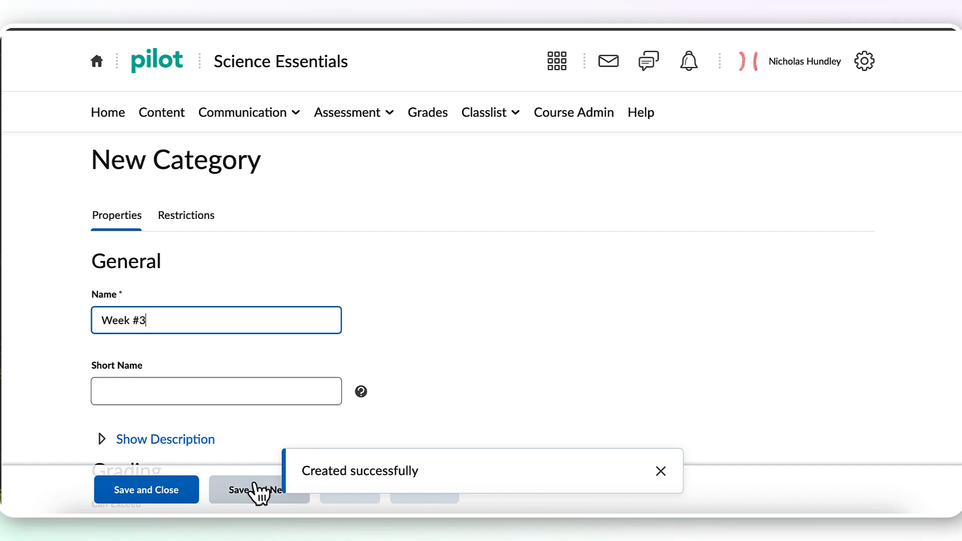
{"action": "left_click", "coordinate": [258, 494]}
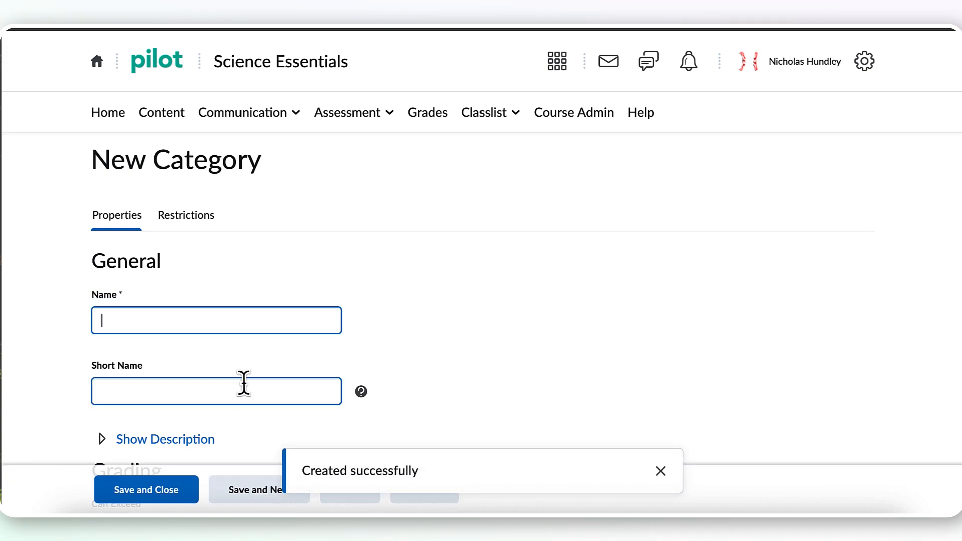
- Create the categories "Week #4" and "Week #5", saving each one and continuing with another new category
{"action": "type", "text": "Week #4"}
{"action": "left_click", "coordinate": [253, 489]}
{"action": "type", "text": "Week #5"}
{"action": "left_click", "coordinate": [246, 496]}
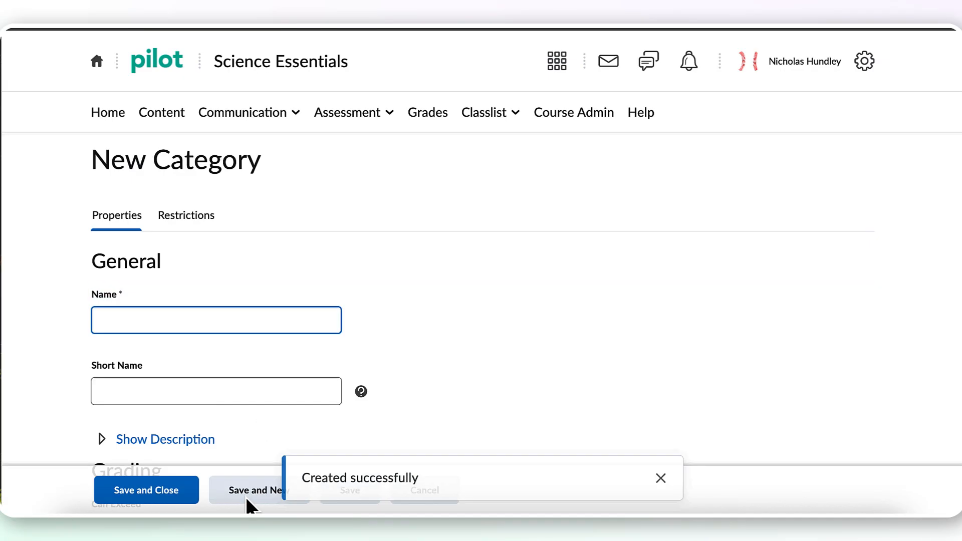
- Name the last category "Week #6", then save it and close the category form
{"action": "type", "text": "Week"}
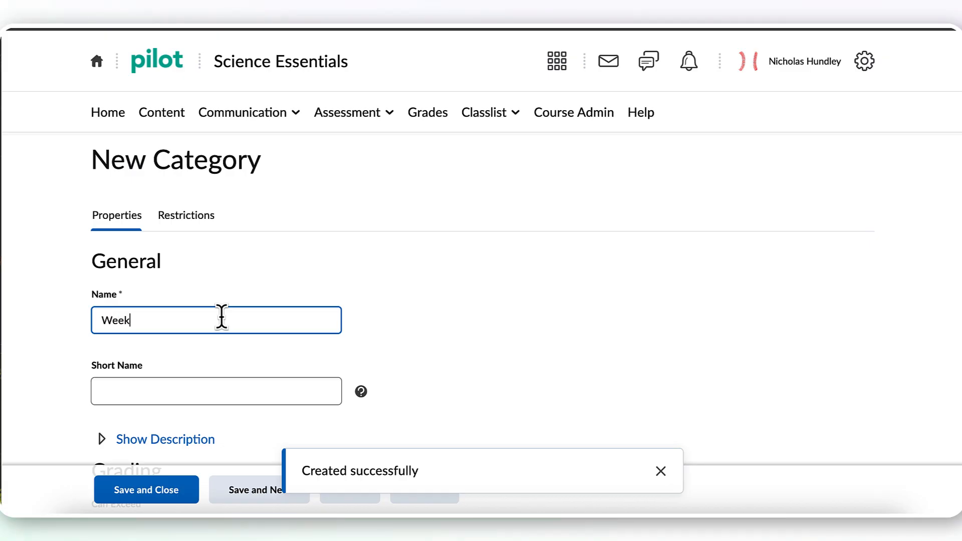
{"action": "type", "text": " #6"}
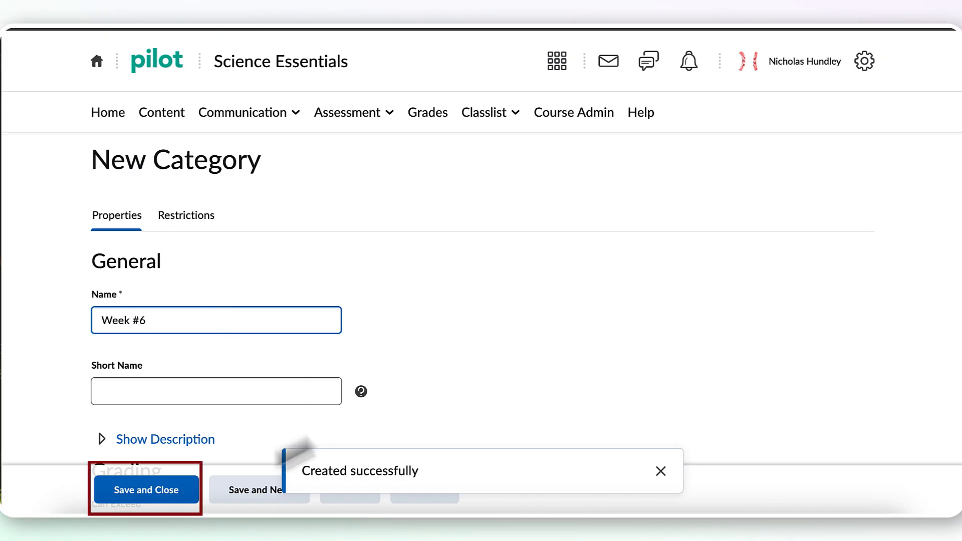
{"action": "left_click", "coordinate": [173, 494]}
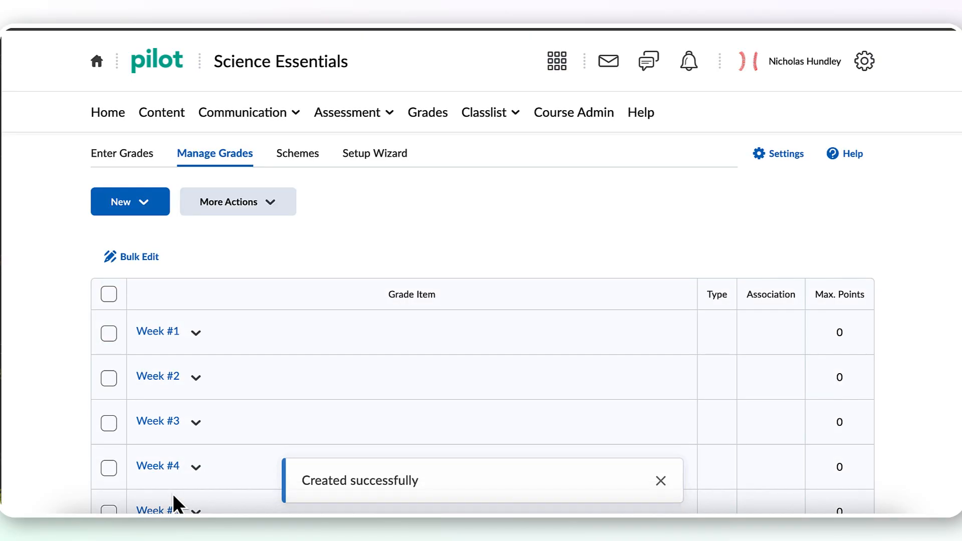
- Start a new grade item in Manage Grades and choose Numeric as its type
{"action": "scroll", "coordinate": [296, 330], "scroll_direction": "down", "scroll_amount": 3}
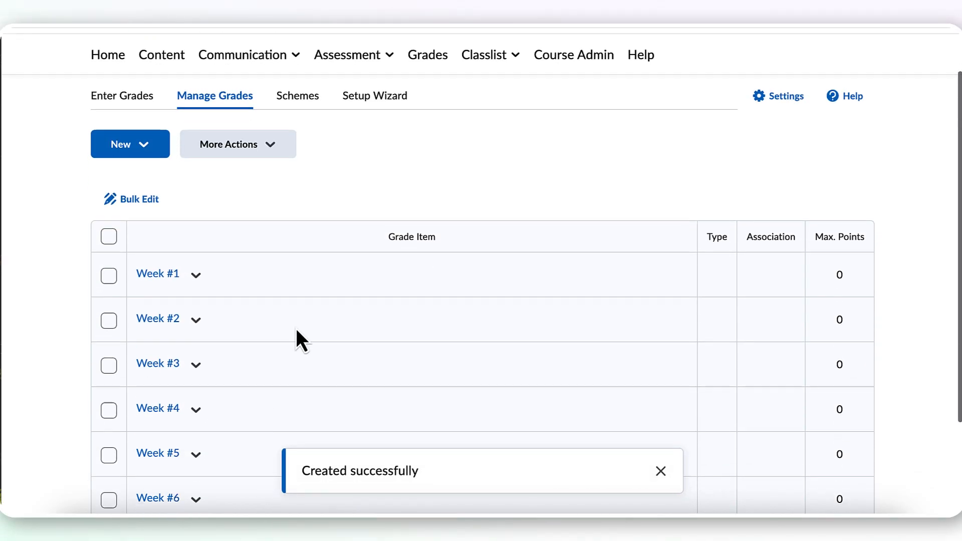
{"action": "scroll", "coordinate": [295, 330], "scroll_direction": "down", "scroll_amount": 1}
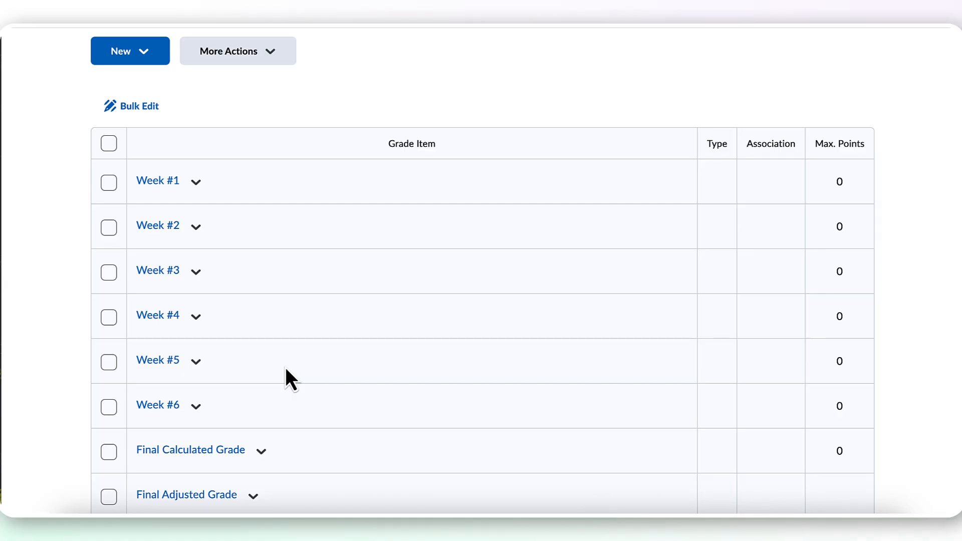
{"action": "scroll", "coordinate": [286, 369], "scroll_direction": "up", "scroll_amount": 2}
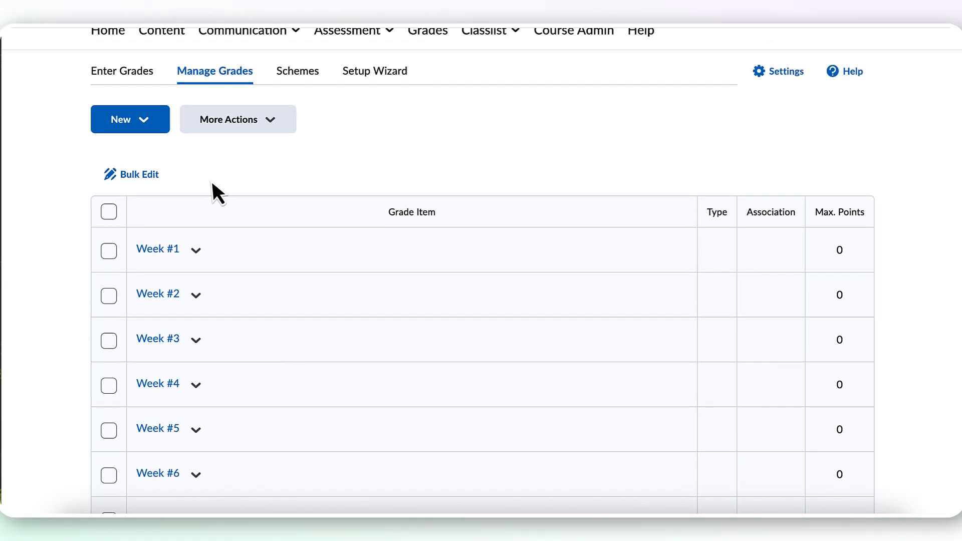
{"action": "left_click", "coordinate": [152, 124]}
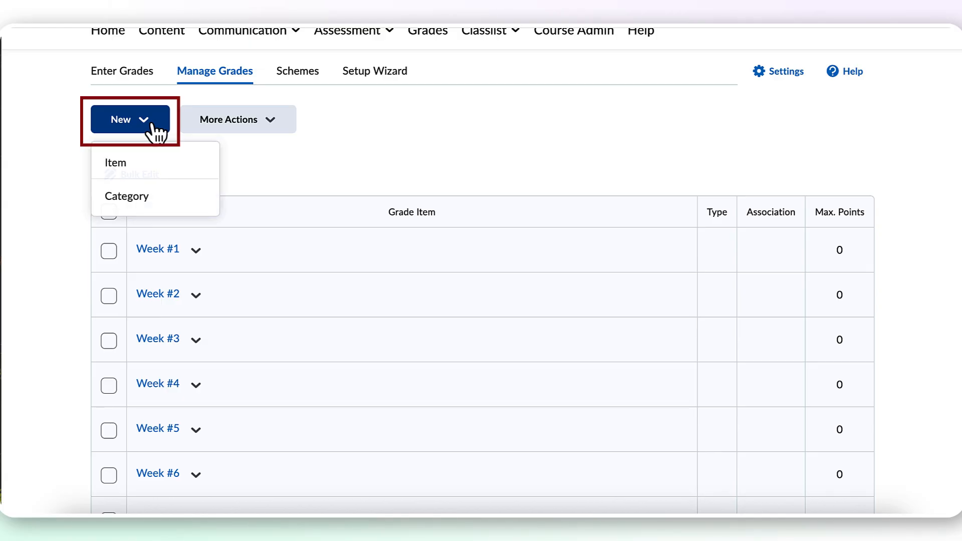
{"action": "left_click", "coordinate": [163, 170]}
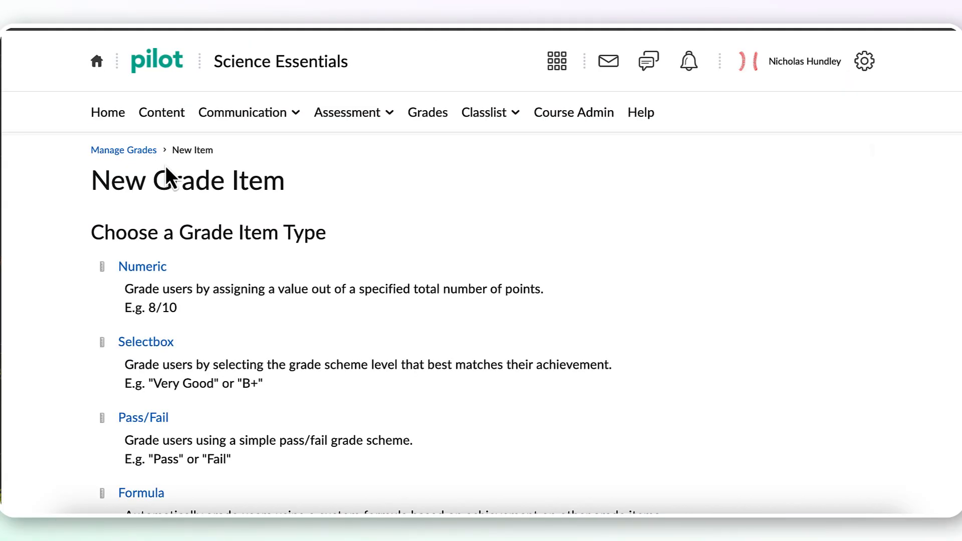
{"action": "scroll", "coordinate": [399, 251], "scroll_direction": "down", "scroll_amount": 3}
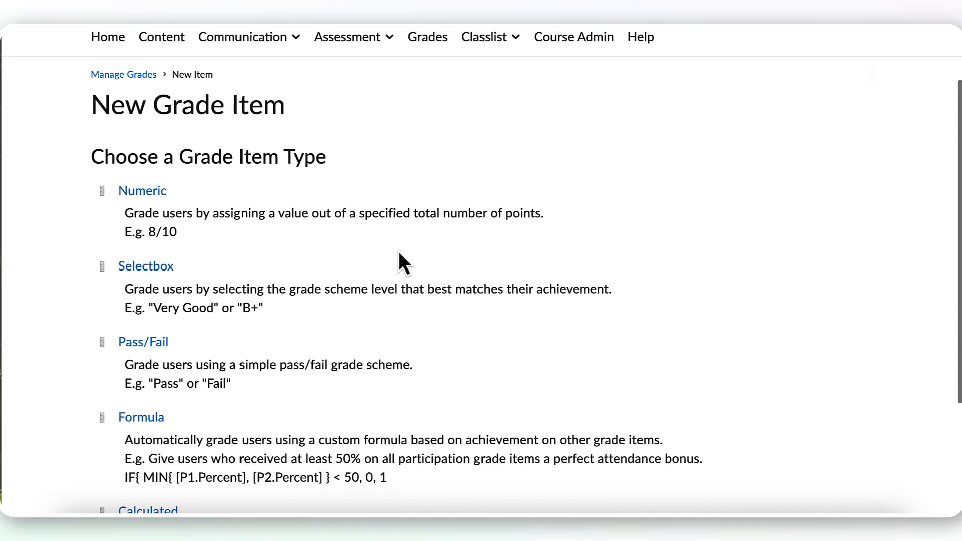
{"action": "scroll", "coordinate": [399, 251], "scroll_direction": "down", "scroll_amount": 1}
{"action": "scroll", "coordinate": [400, 253], "scroll_direction": "down", "scroll_amount": 1}
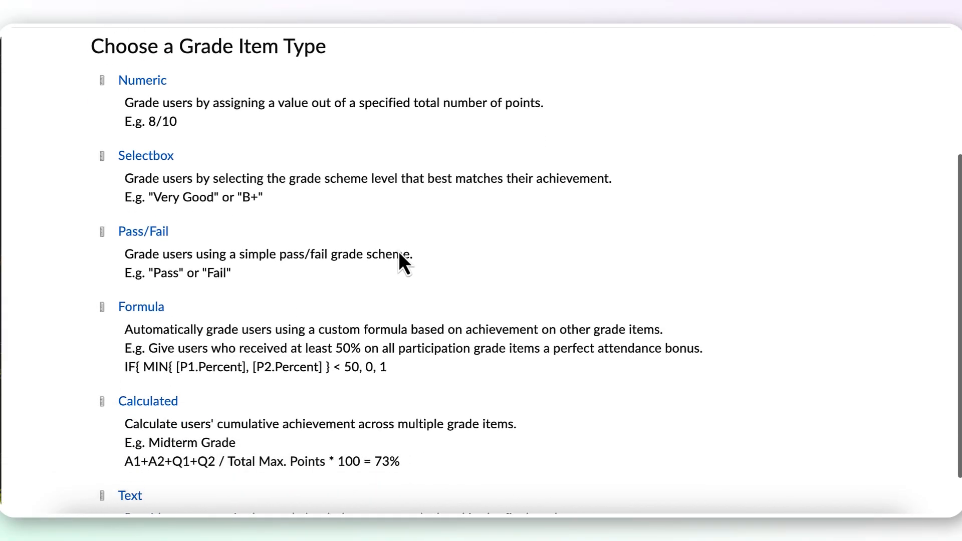
{"action": "scroll", "coordinate": [400, 253], "scroll_direction": "up", "scroll_amount": 1}
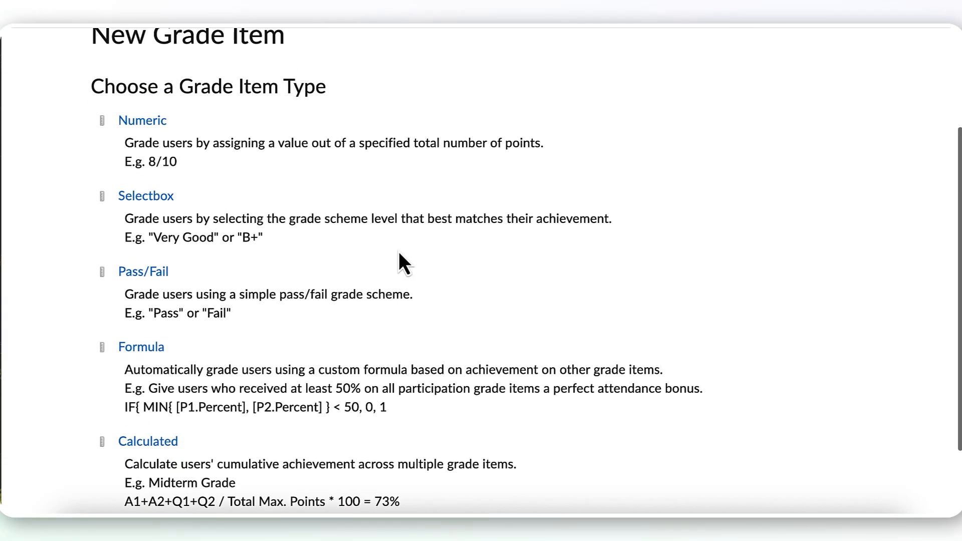
{"action": "left_click", "coordinate": [156, 121]}
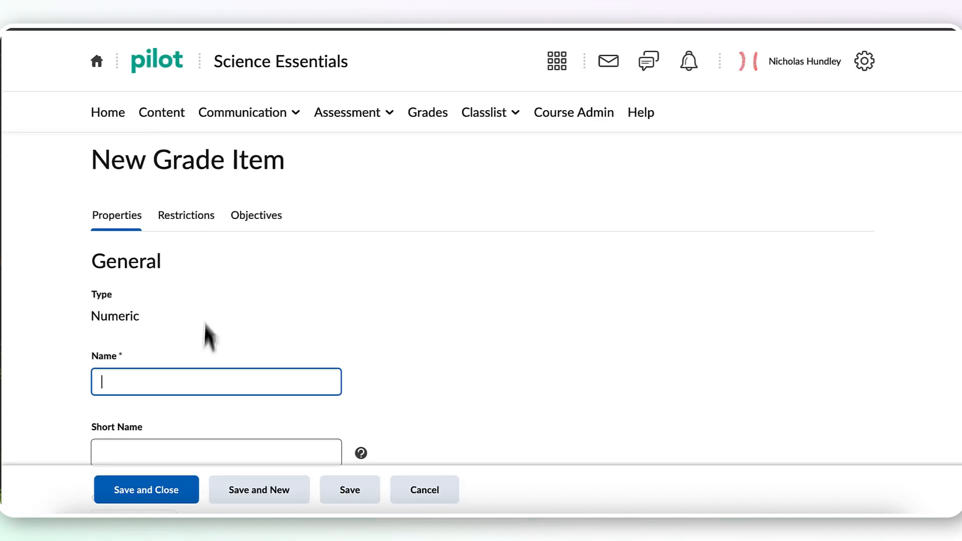
- Name the grade item "Week 1 Discussion" and assign it to the Week #1 category
{"action": "scroll", "coordinate": [200, 369], "scroll_direction": "down", "scroll_amount": 2}
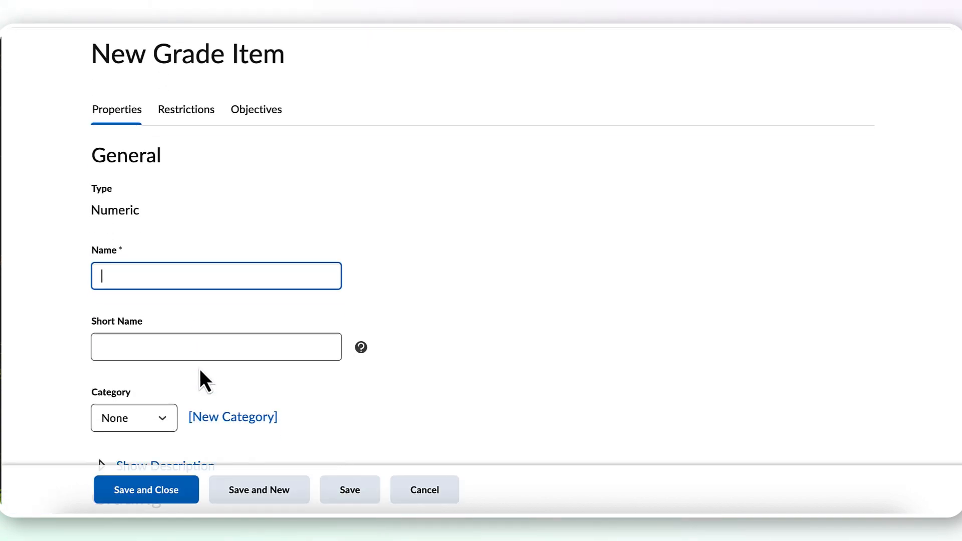
{"action": "type", "text": "Week 1 Discussion"}
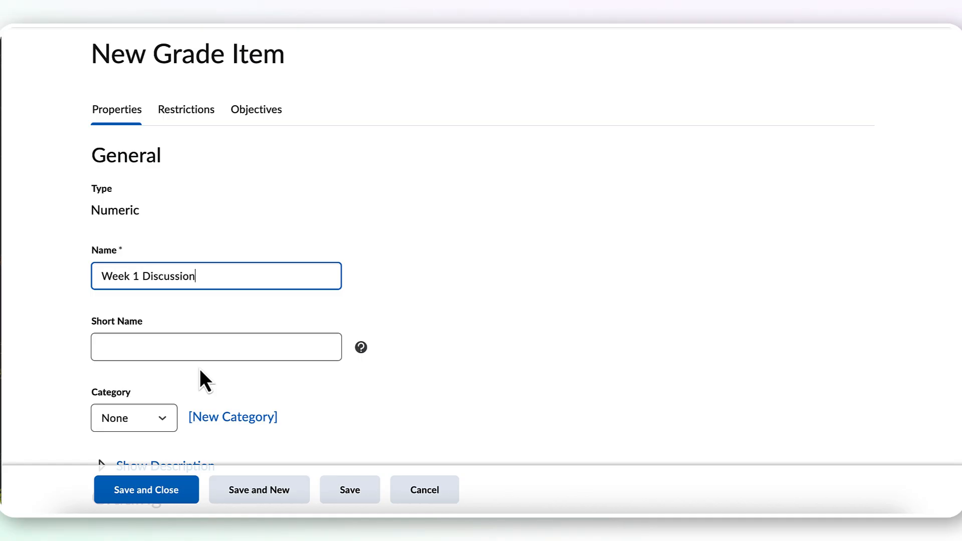
{"action": "left_click", "coordinate": [173, 422]}
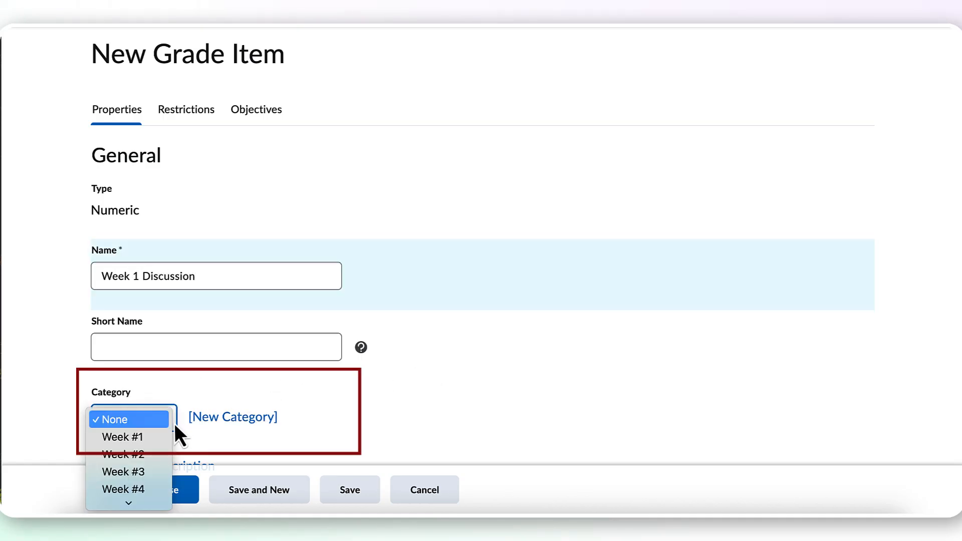
{"action": "left_click", "coordinate": [160, 434]}
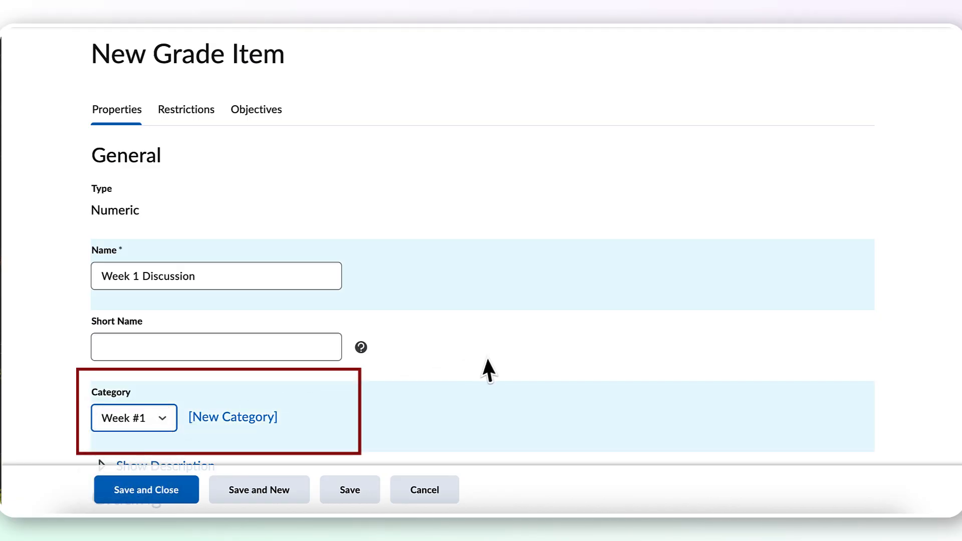
- Review the grade item's grading settings, including maximum points, can exceed, bonus, final grade exclusion, grade scheme and rubrics
{"action": "scroll", "coordinate": [488, 357], "scroll_direction": "down", "scroll_amount": 4}
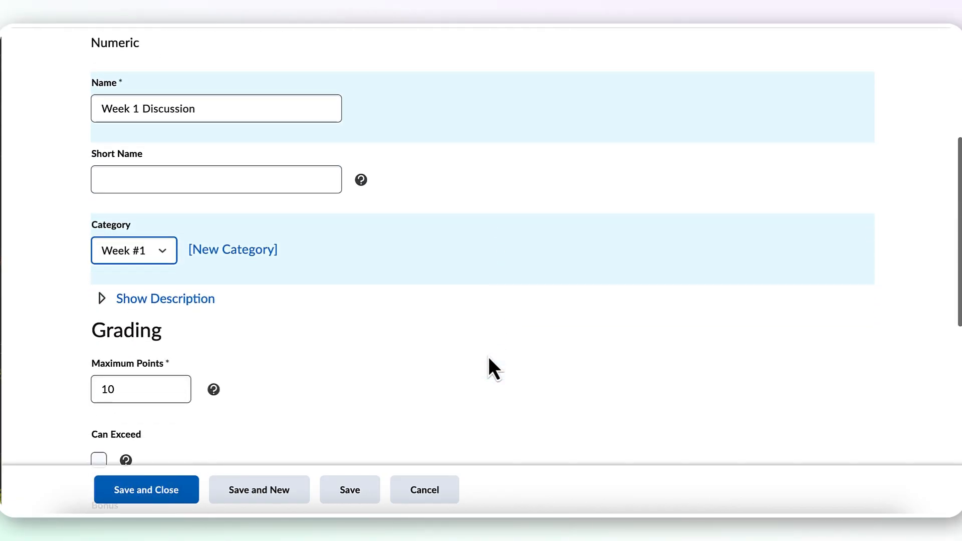
{"action": "left_click", "coordinate": [182, 369]}
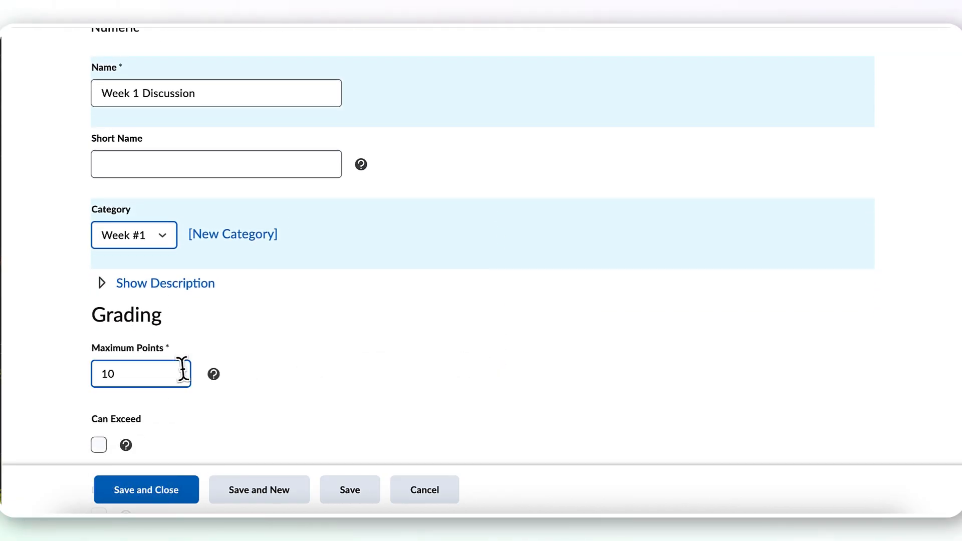
{"action": "scroll", "coordinate": [182, 370], "scroll_direction": "down", "scroll_amount": 1}
{"action": "scroll", "coordinate": [183, 369], "scroll_direction": "down", "scroll_amount": 1}
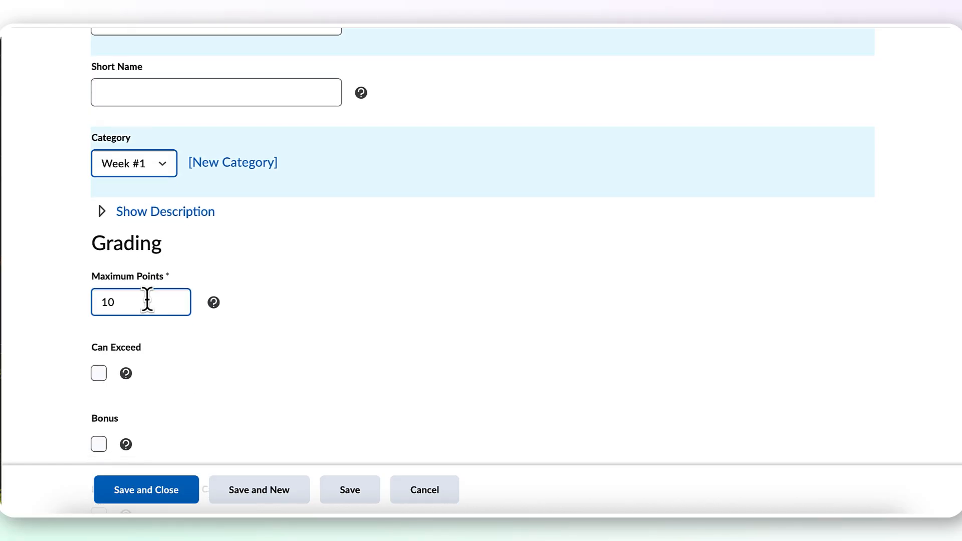
{"action": "left_click", "coordinate": [265, 335]}
{"action": "scroll", "coordinate": [265, 335], "scroll_direction": "down", "scroll_amount": 3}
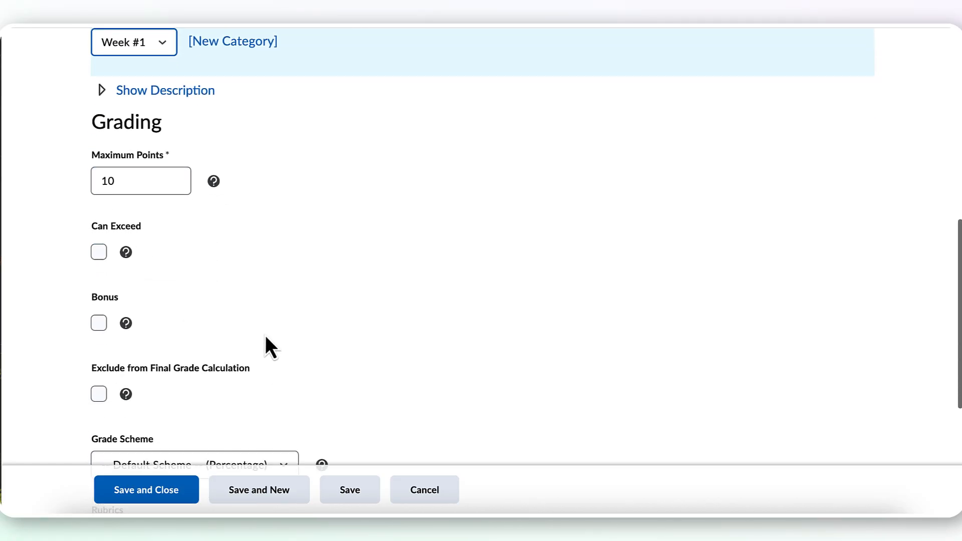
{"action": "scroll", "coordinate": [265, 335], "scroll_direction": "down", "scroll_amount": 1}
{"action": "scroll", "coordinate": [265, 335], "scroll_direction": "down", "scroll_amount": 1}
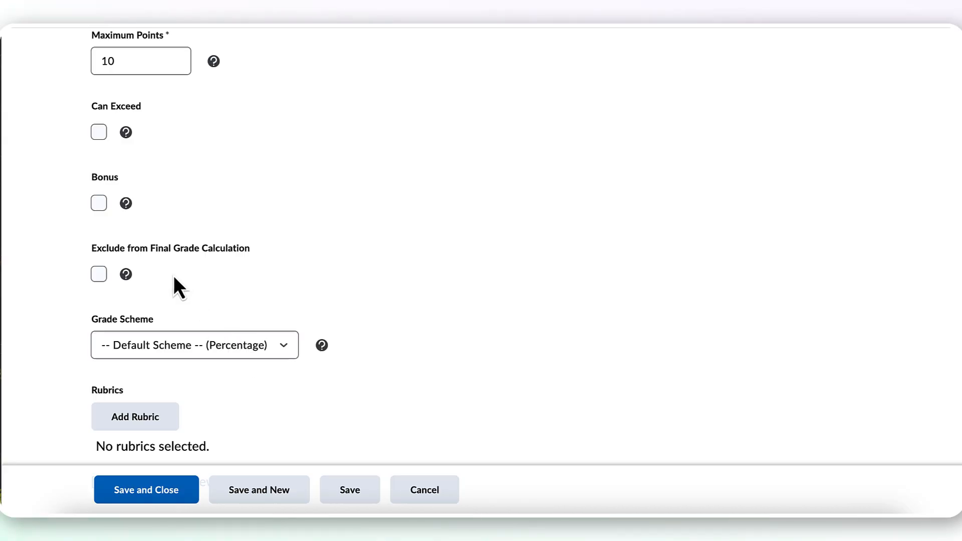
{"action": "scroll", "coordinate": [174, 276], "scroll_direction": "up", "scroll_amount": 5}
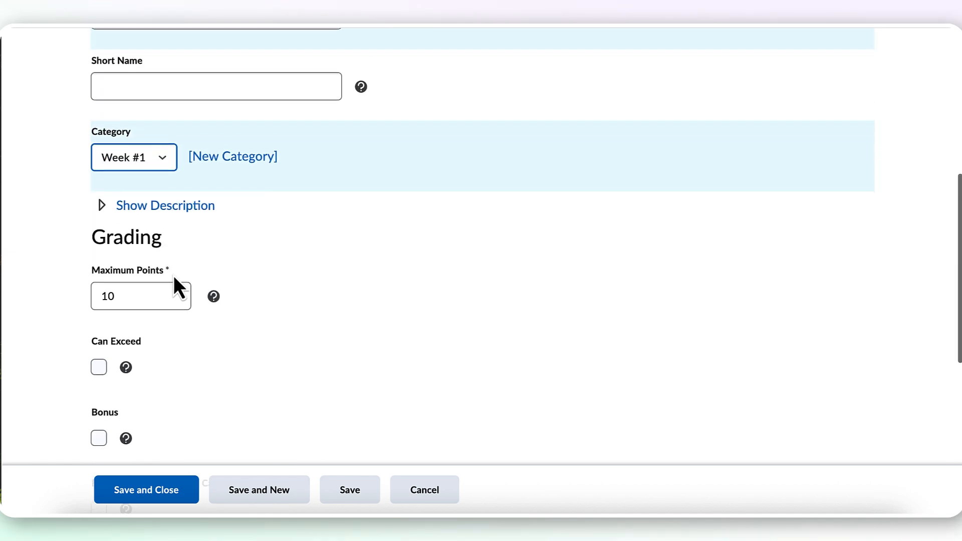
- Save the Week 1 Discussion grade item and start another grade item of type Numeric
{"action": "scroll", "coordinate": [173, 275], "scroll_direction": "up", "scroll_amount": 1}
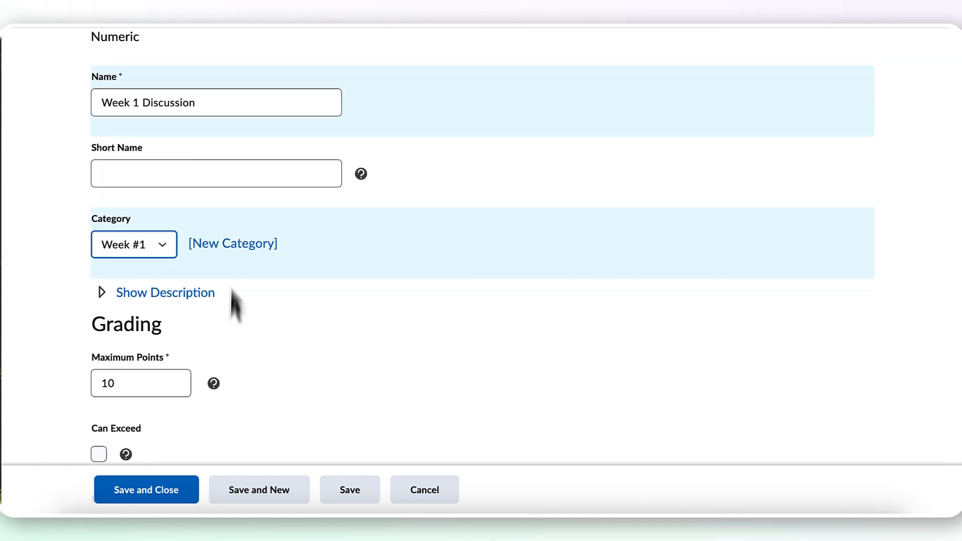
{"action": "left_click", "coordinate": [276, 492]}
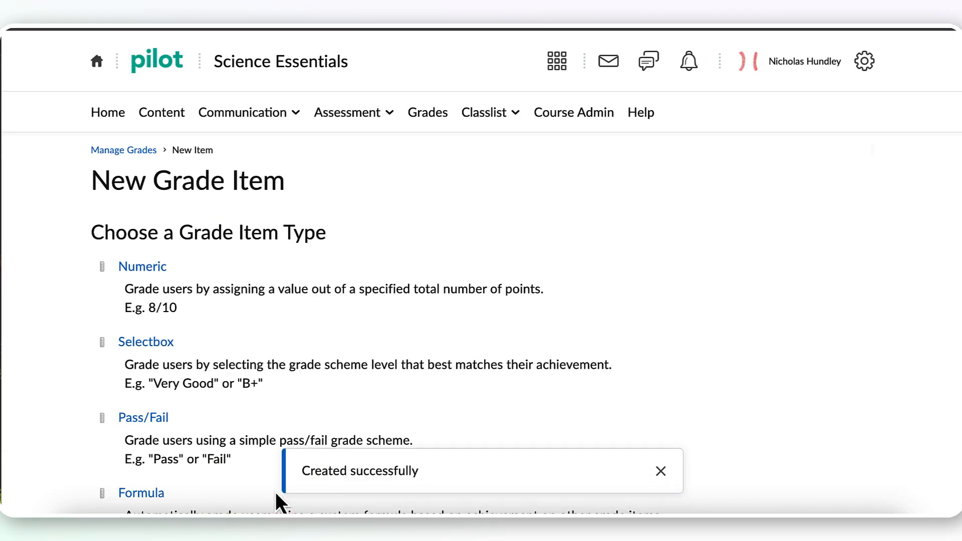
{"action": "left_click", "coordinate": [153, 272]}
- Name the grade item "Week 2 Discussion", assign it to the Week #2 category, and save it to continue with a new item
{"action": "scroll", "coordinate": [187, 371], "scroll_direction": "down", "scroll_amount": 3}
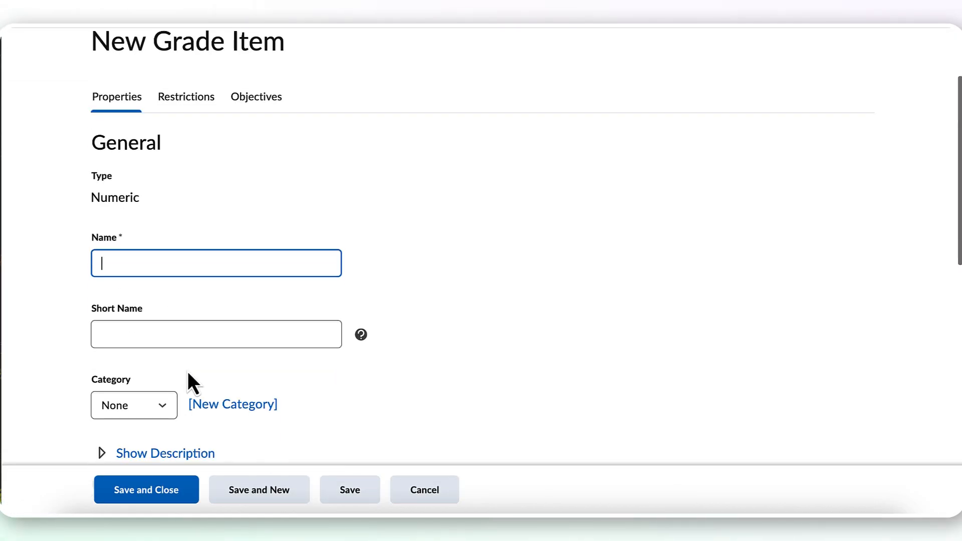
{"action": "type", "text": "Week"}
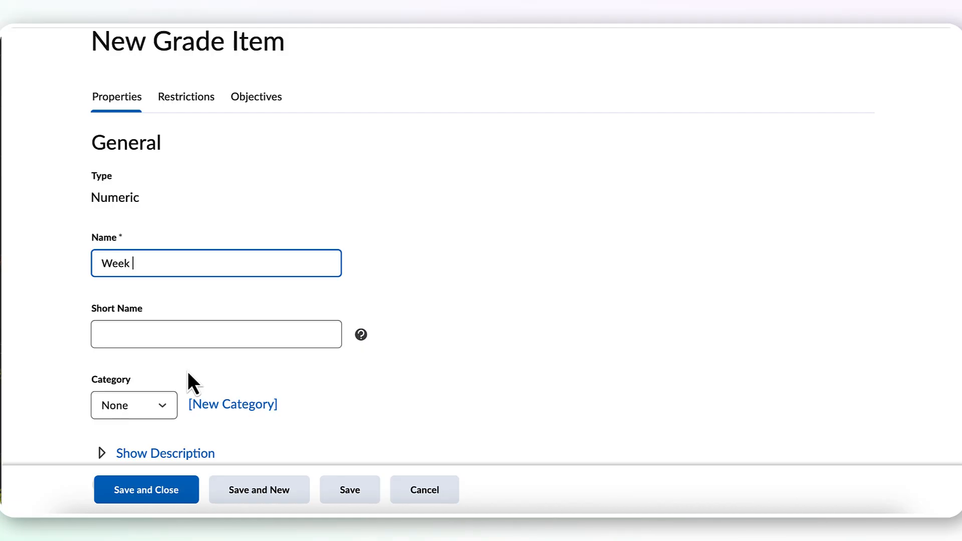
{"action": "type", "text": " 2 Discussion"}
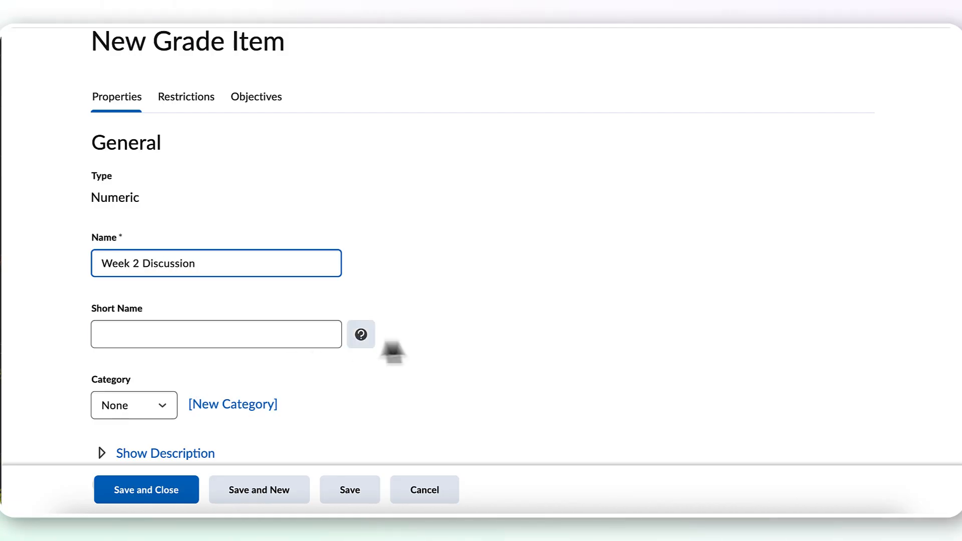
{"action": "scroll", "coordinate": [299, 381], "scroll_direction": "down", "scroll_amount": 4}
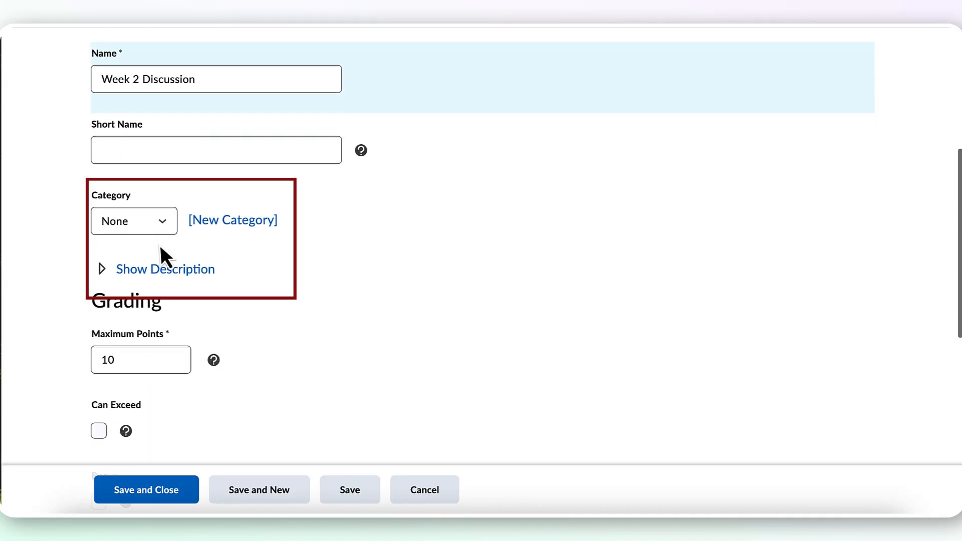
{"action": "left_click", "coordinate": [161, 230]}
{"action": "left_click", "coordinate": [151, 255]}
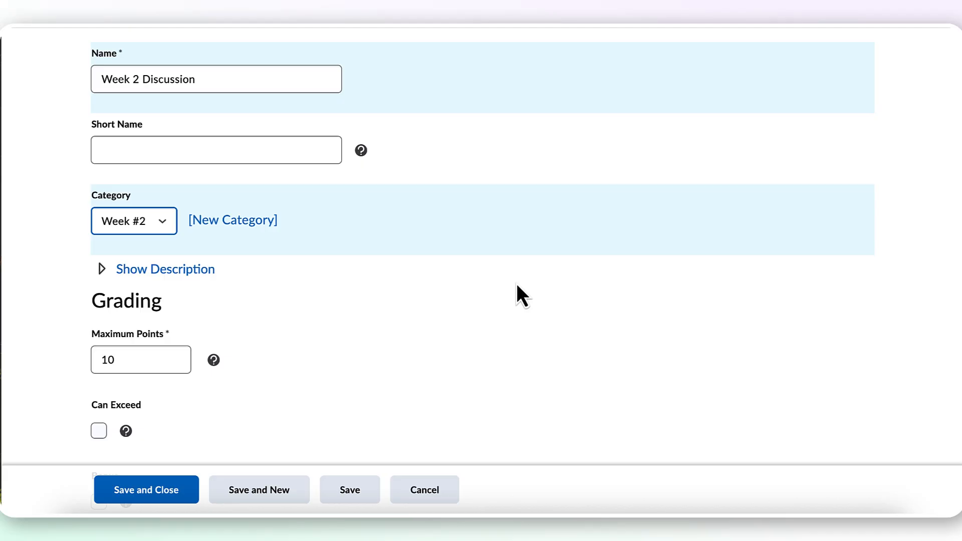
{"action": "left_click", "coordinate": [267, 486]}
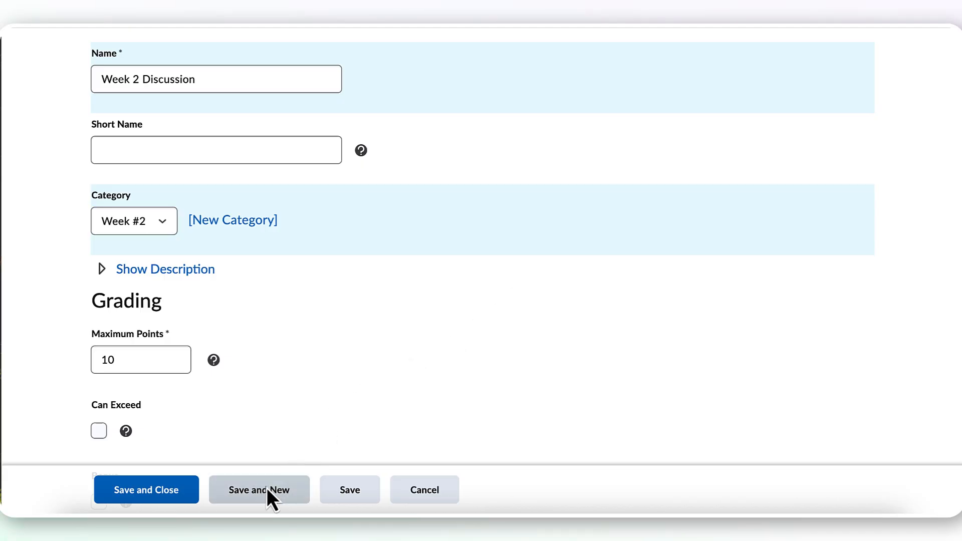
- Create a Numeric grade item named "Week 3 Discussion" in the Week #3 category and save it to continue with a new item
{"action": "left_click", "coordinate": [145, 267]}
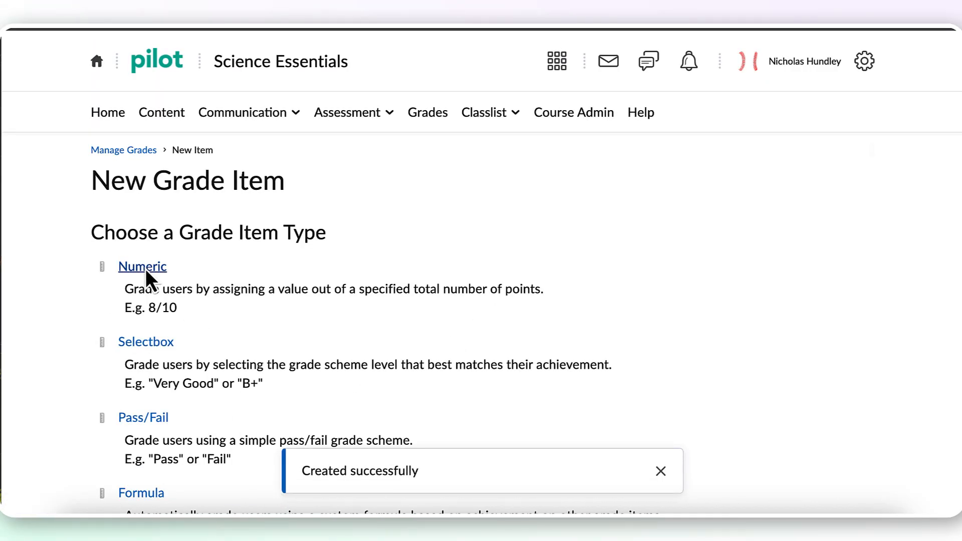
{"action": "type", "text": "Wee"}
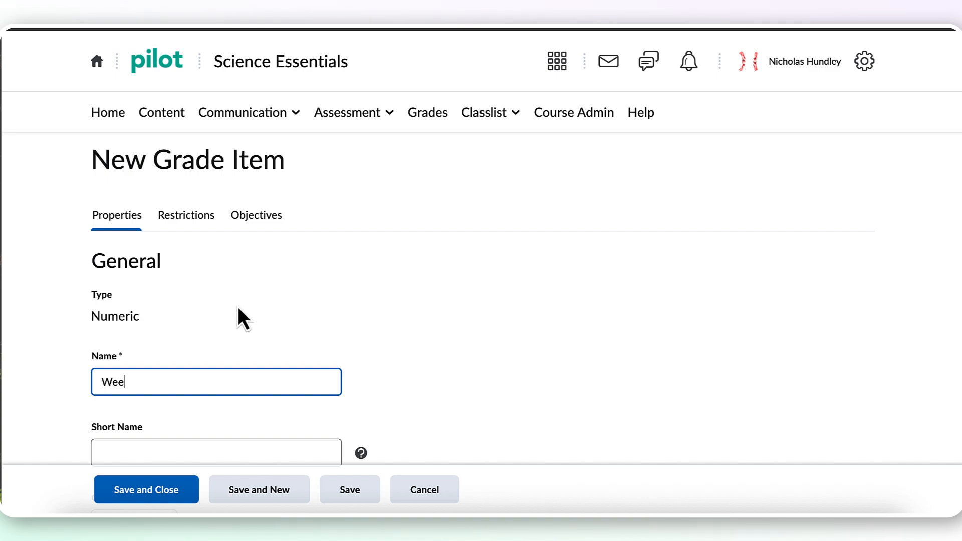
{"action": "type", "text": "k 3 Discussion"}
{"action": "scroll", "coordinate": [393, 290], "scroll_direction": "down", "scroll_amount": 5}
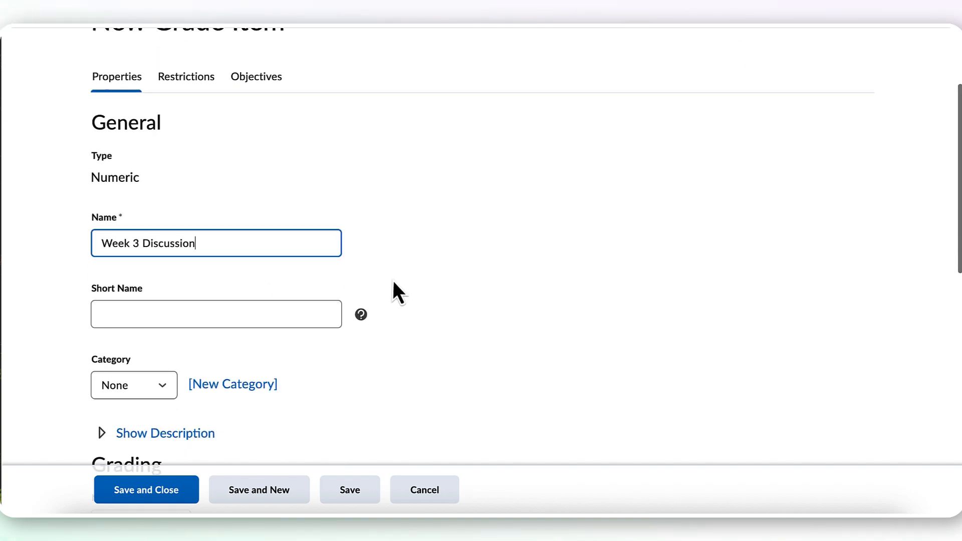
{"action": "left_click", "coordinate": [142, 257]}
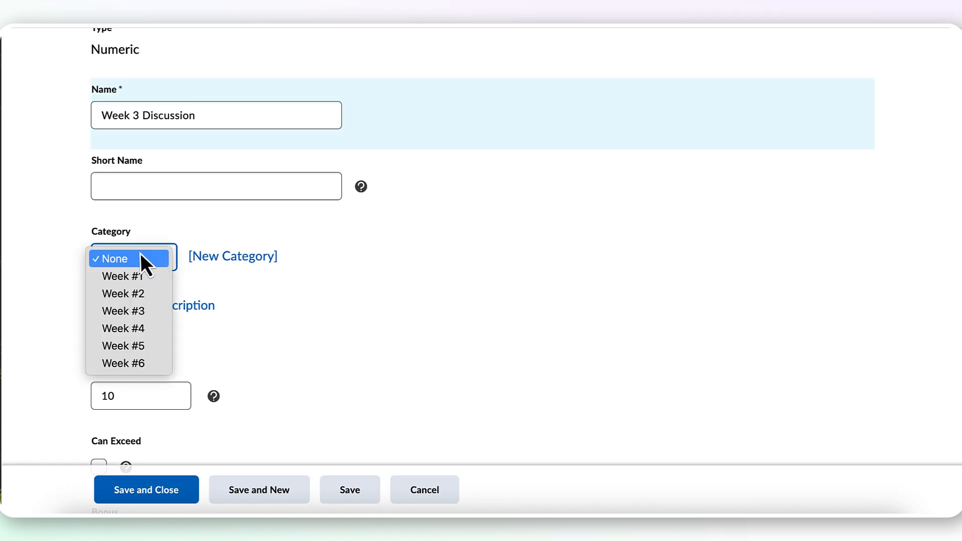
{"action": "left_click", "coordinate": [145, 311]}
{"action": "scroll", "coordinate": [429, 371], "scroll_direction": "down", "scroll_amount": 1}
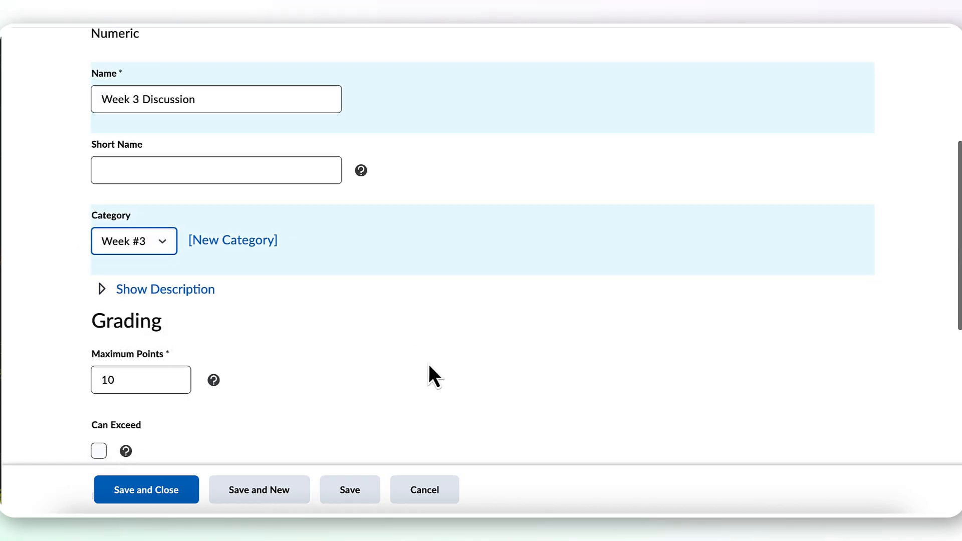
{"action": "scroll", "coordinate": [362, 376], "scroll_direction": "down", "scroll_amount": 1}
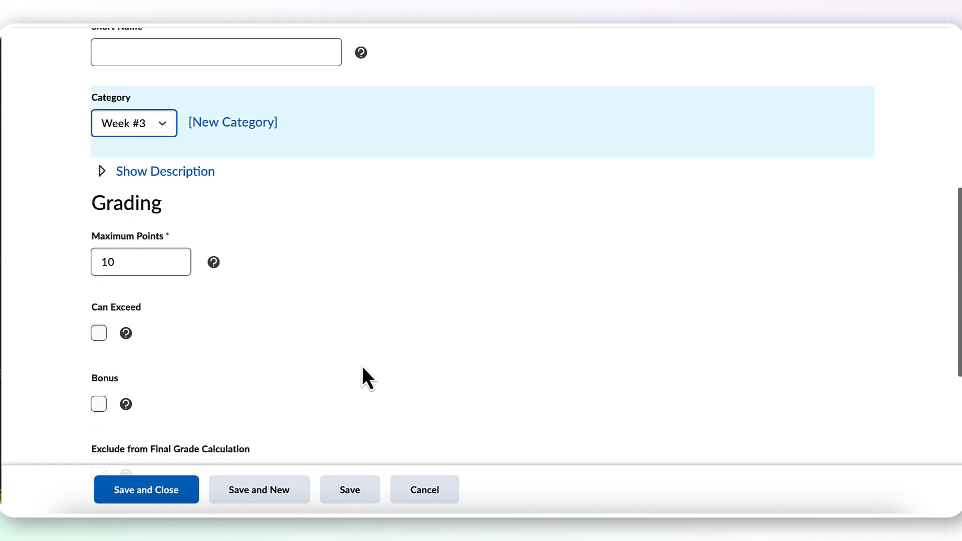
{"action": "left_click", "coordinate": [275, 487]}
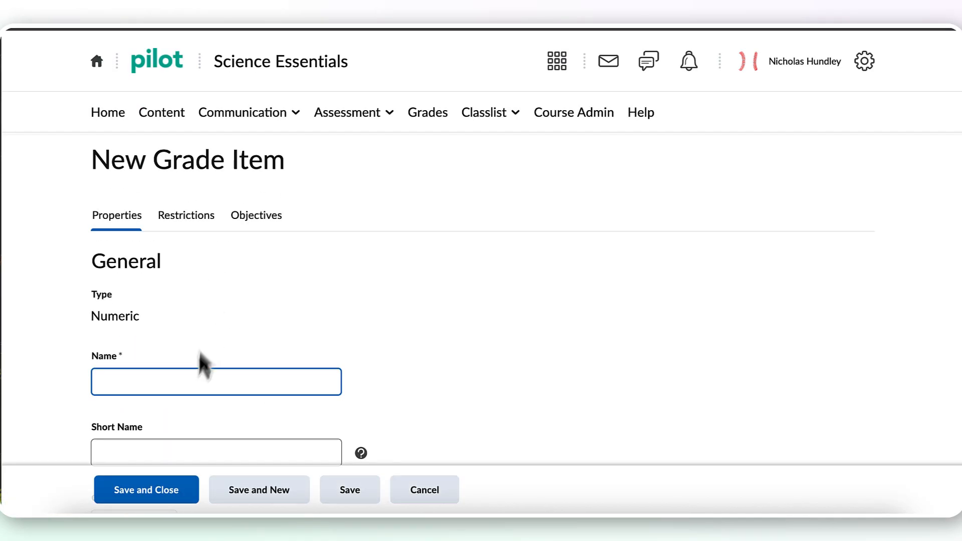
- Name the next Numeric grade item "Week 4 Discussion"
{"action": "type", "text": "Week 4 Dission"}
{"action": "key", "text": "BackSpace"}
{"action": "key", "text": "BackSpace"}
{"action": "key", "text": "BackSpace"}
{"action": "key", "text": "BackSpace"}
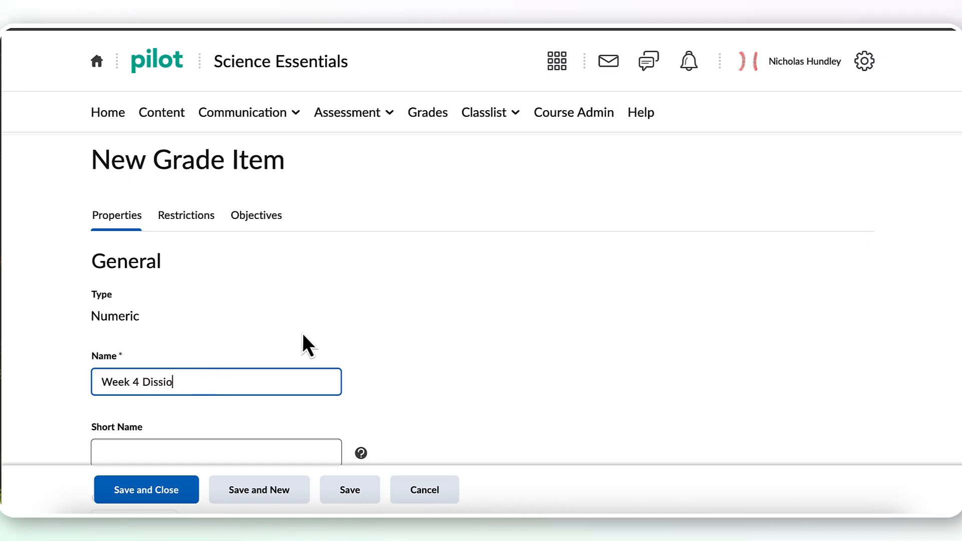
{"action": "type", "text": "cussion"}
{"action": "left_click", "coordinate": [484, 323]}
- Assign the Week 4 Discussion item to the Week #4 category and save it to continue with a new item
{"action": "scroll", "coordinate": [483, 322], "scroll_direction": "down", "scroll_amount": 5}
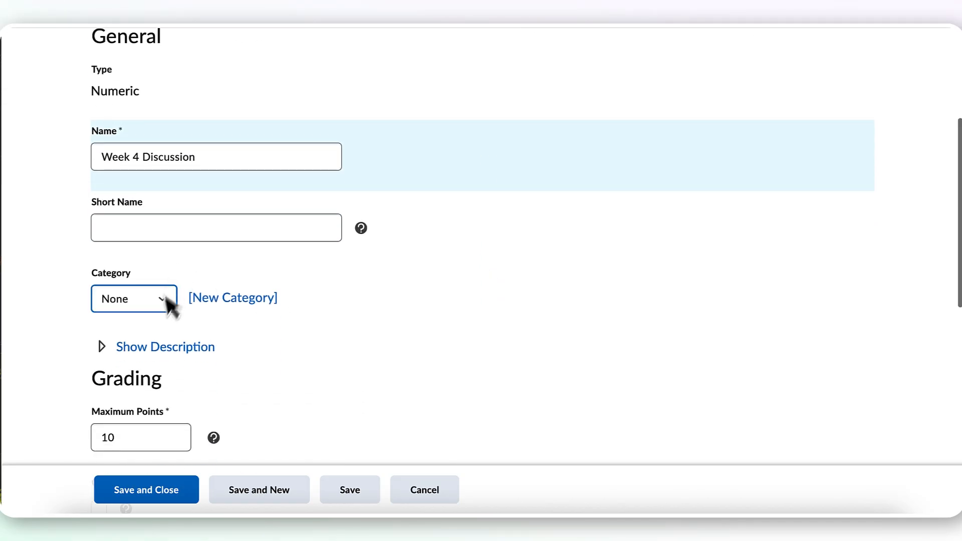
{"action": "left_click", "coordinate": [165, 303]}
{"action": "left_click", "coordinate": [139, 368]}
{"action": "scroll", "coordinate": [402, 390], "scroll_direction": "down", "scroll_amount": 3}
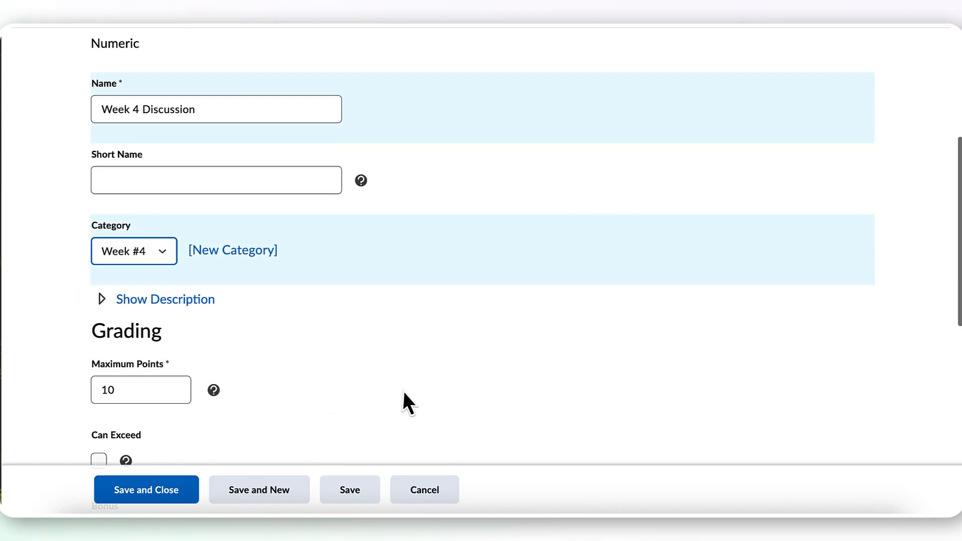
{"action": "scroll", "coordinate": [404, 381], "scroll_direction": "down", "scroll_amount": 3}
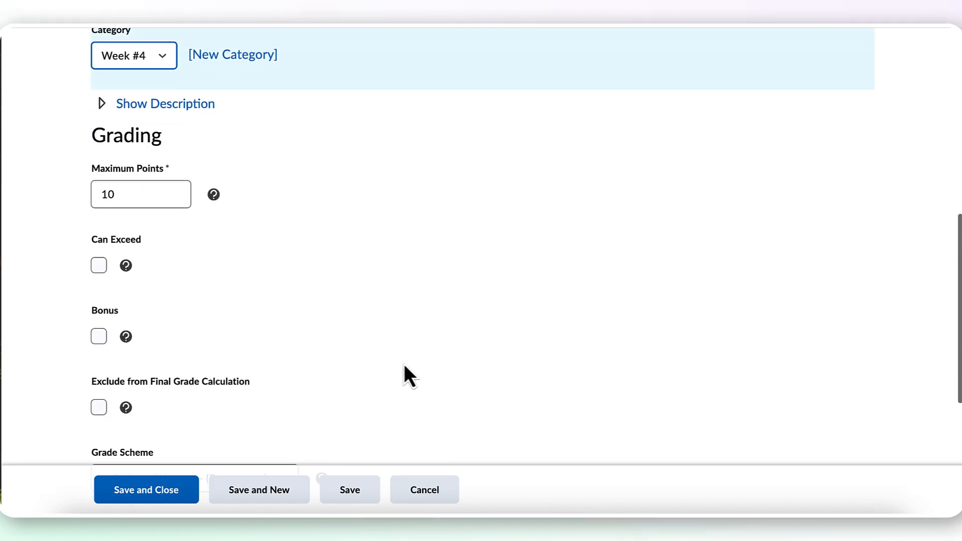
{"action": "left_click", "coordinate": [275, 482]}
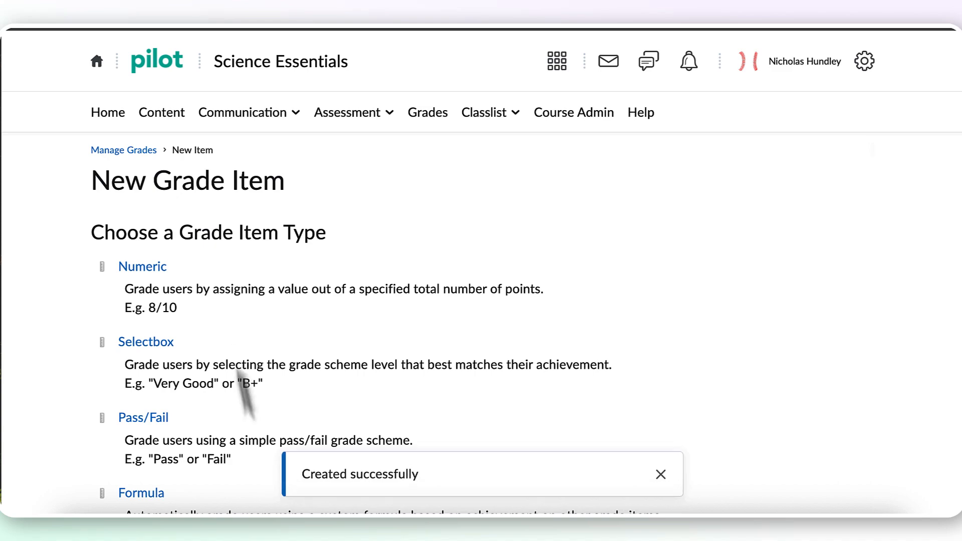
- Create a Numeric grade item named "Week 5 Discussion" in the Week #5 category and save it to continue with a new item
{"action": "left_click", "coordinate": [157, 274]}
{"action": "type", "text": "W"}
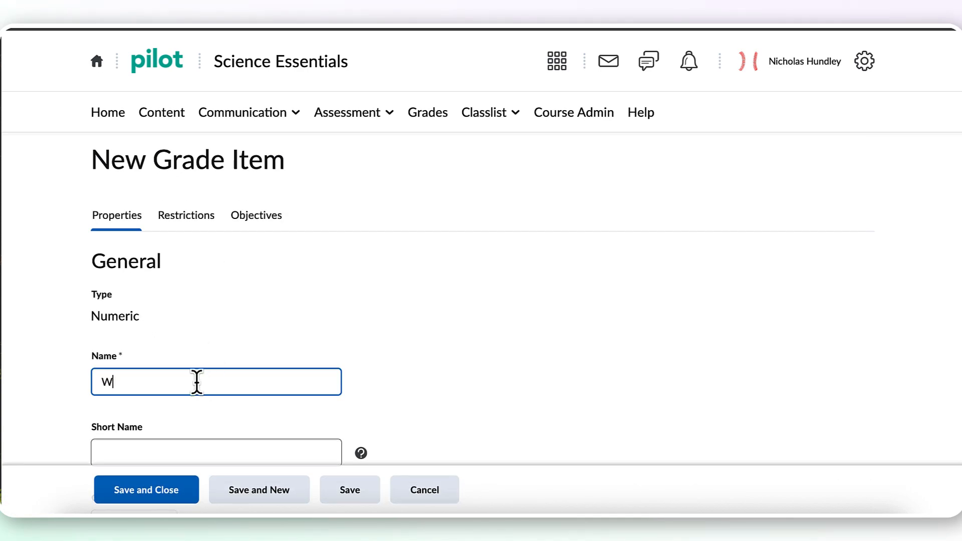
{"action": "type", "text": "eek 5 Discussion"}
{"action": "scroll", "coordinate": [371, 321], "scroll_direction": "down", "scroll_amount": 7}
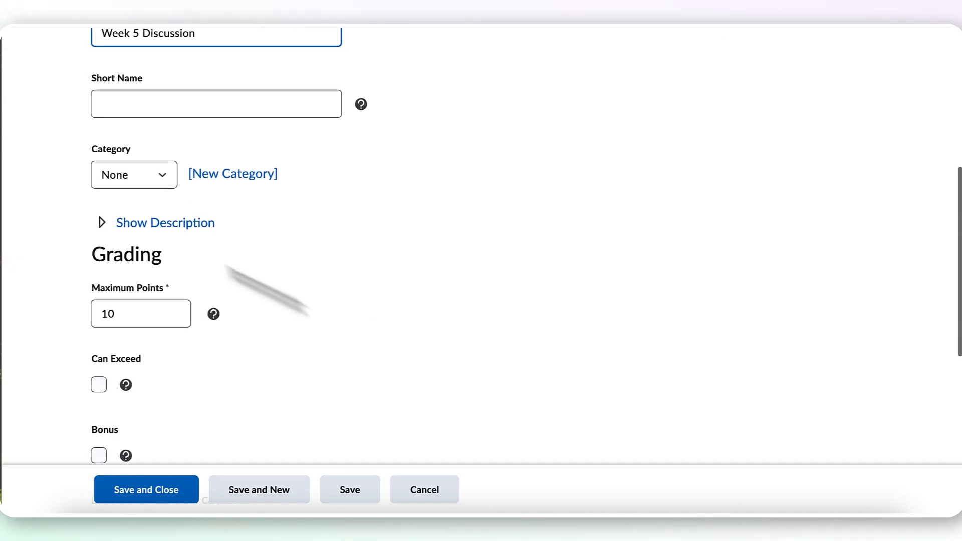
{"action": "left_click", "coordinate": [136, 173]}
{"action": "left_click", "coordinate": [144, 264]}
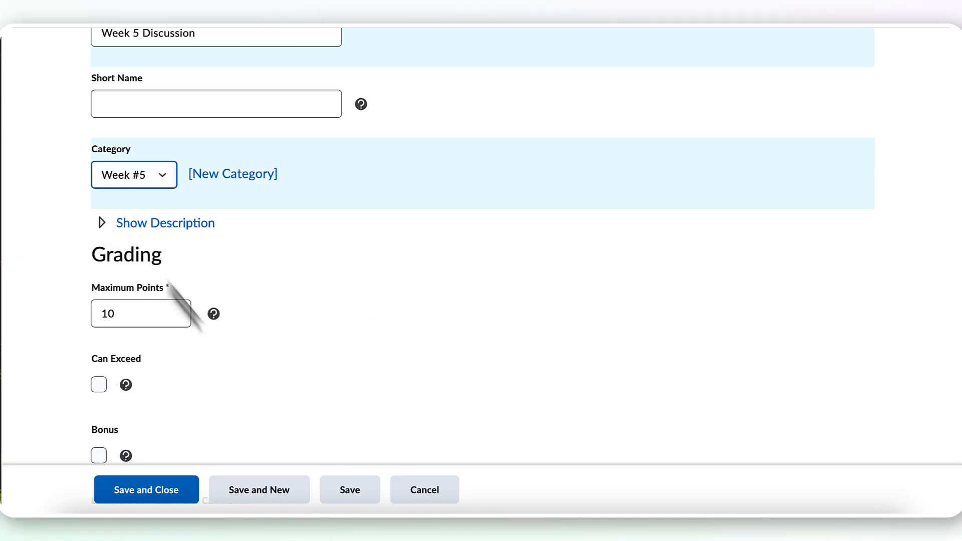
{"action": "left_click", "coordinate": [273, 491]}
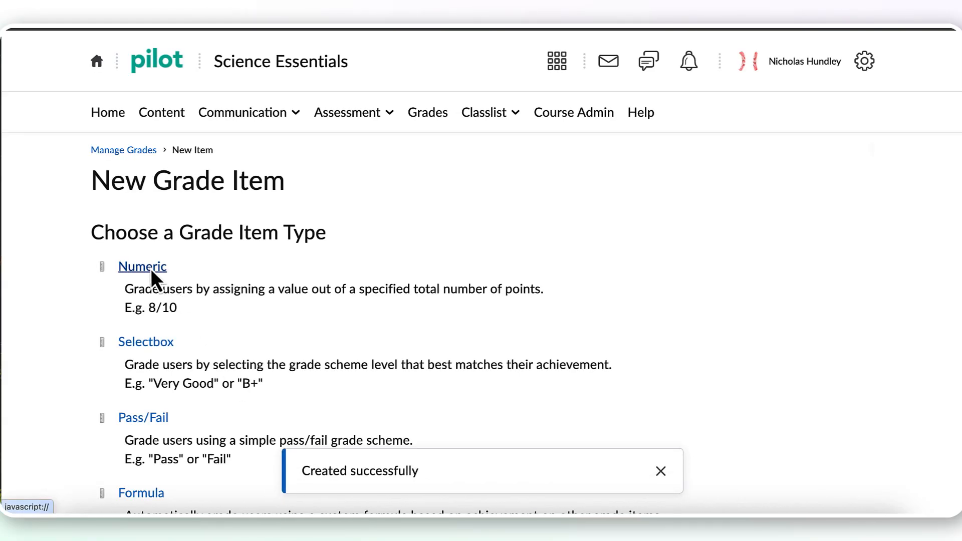
- Create a Numeric grade item named "Week 6 Discussion" in the Week #6 category, then save it and close the form
{"action": "left_click", "coordinate": [151, 269]}
{"action": "type", "text": "Wee"}
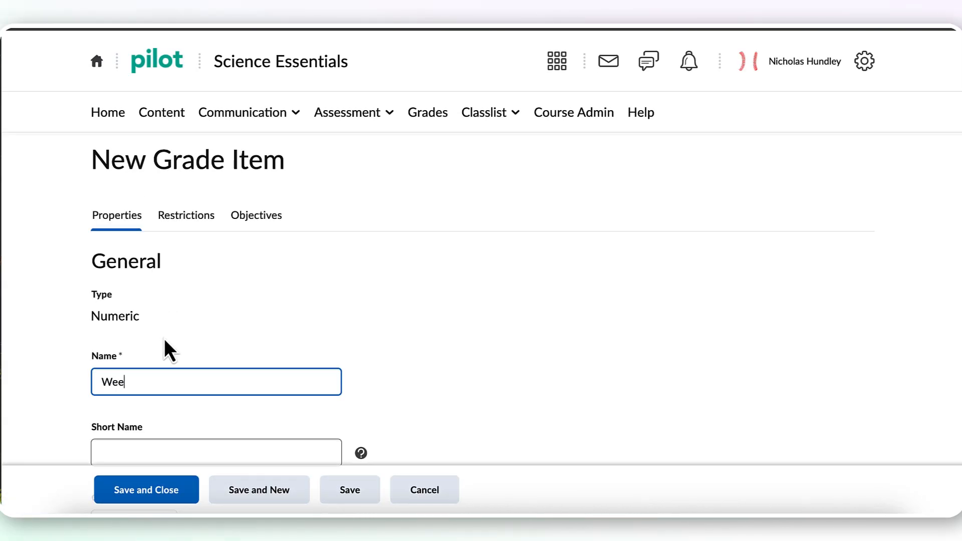
{"action": "type", "text": "k 6 Discussion"}
{"action": "scroll", "coordinate": [355, 344], "scroll_direction": "down", "scroll_amount": 4}
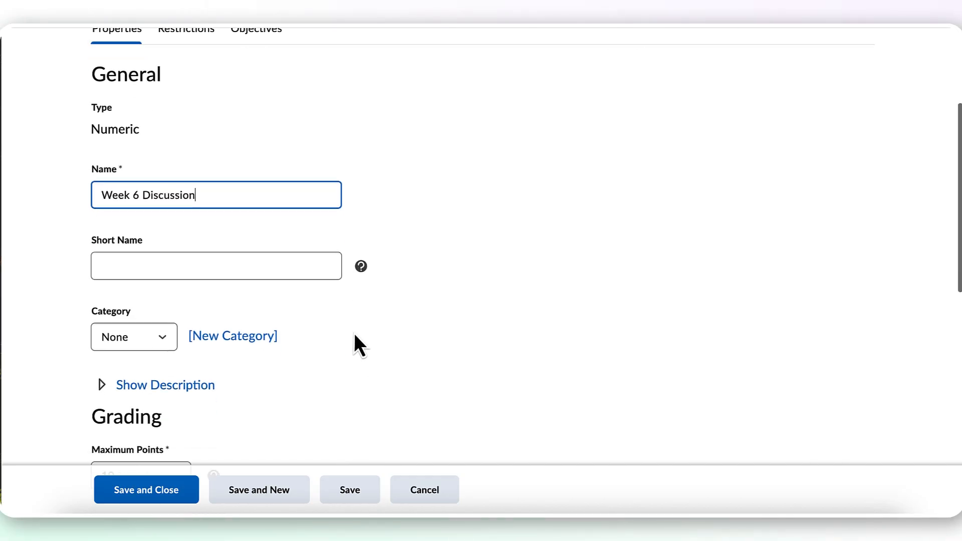
{"action": "scroll", "coordinate": [354, 336], "scroll_direction": "down", "scroll_amount": 3}
{"action": "left_click", "coordinate": [136, 218]}
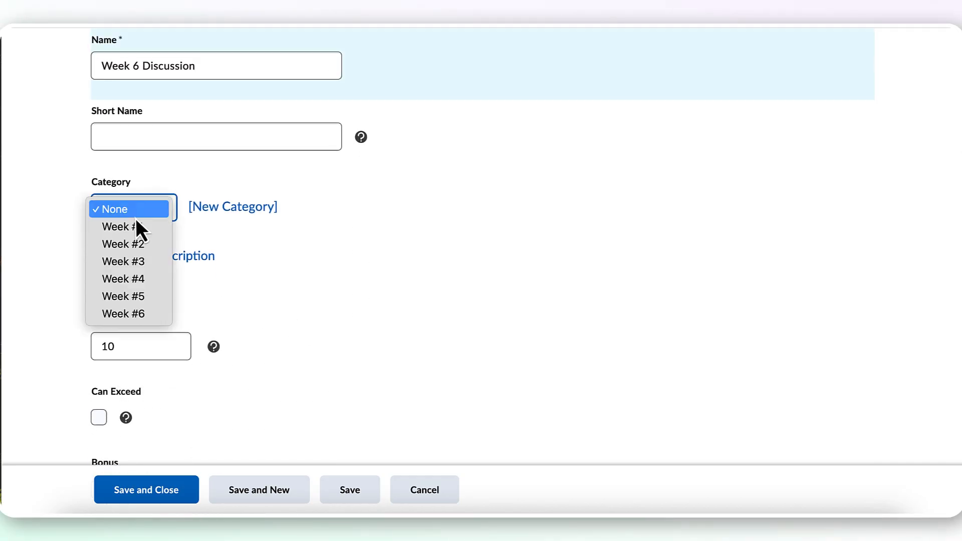
{"action": "left_click", "coordinate": [148, 315]}
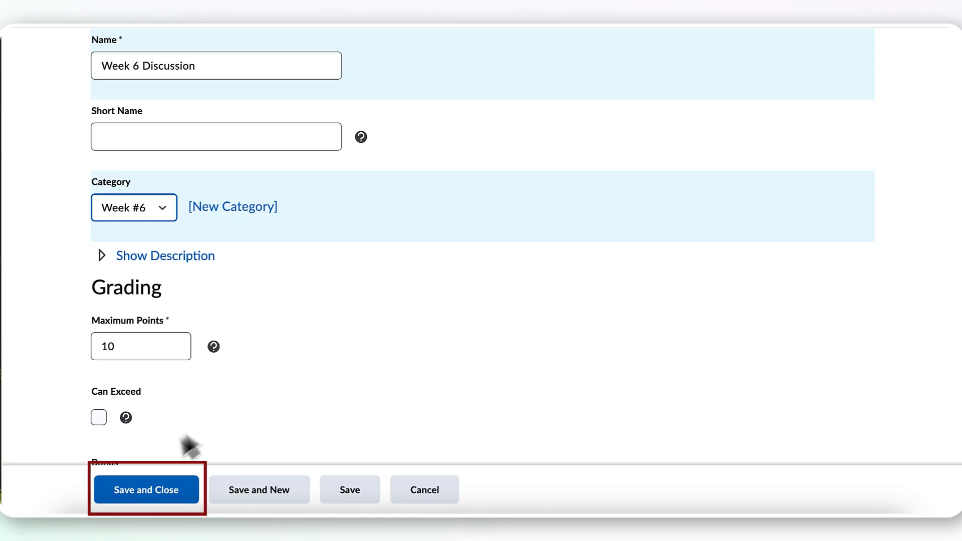
{"action": "left_click", "coordinate": [179, 492]}
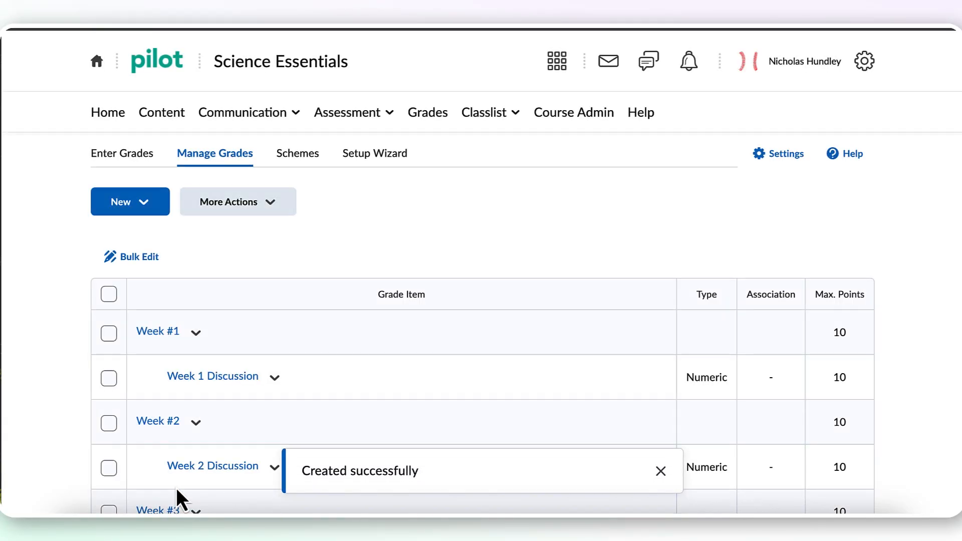
- Review the Manage Grades list for the weekly categories, their discussion items and the maximum points
{"action": "scroll", "coordinate": [592, 303], "scroll_direction": "down", "scroll_amount": 2}
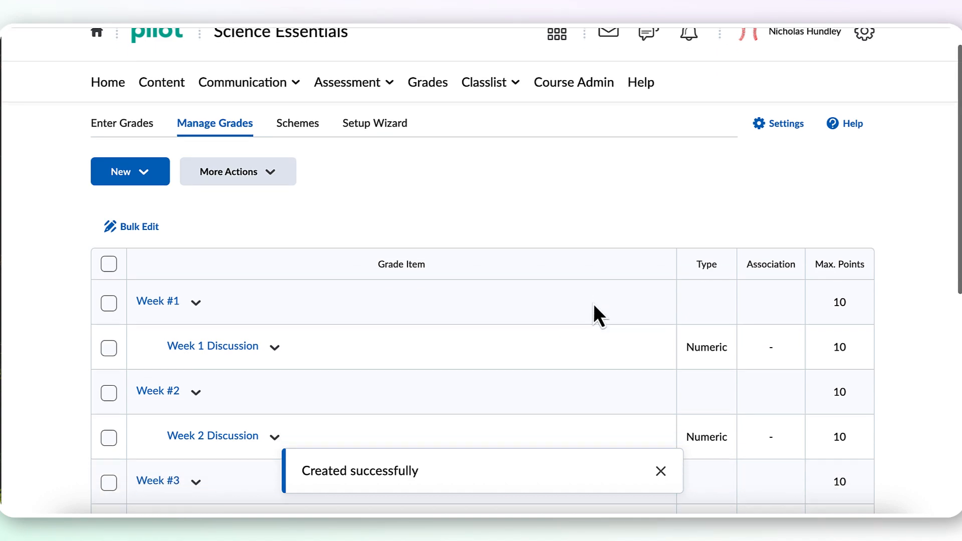
{"action": "scroll", "coordinate": [594, 307], "scroll_direction": "down", "scroll_amount": 3}
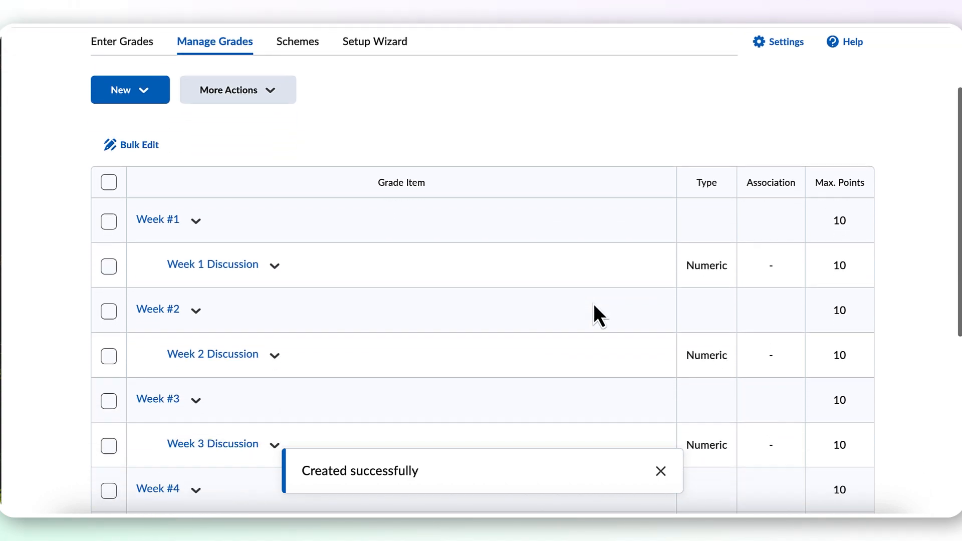
{"action": "scroll", "coordinate": [594, 305], "scroll_direction": "down", "scroll_amount": 4}
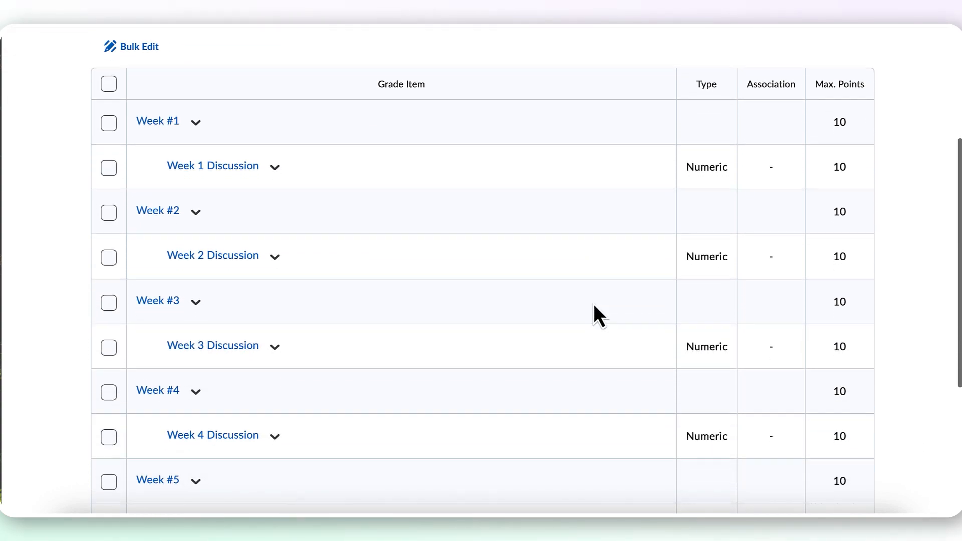
{"action": "scroll", "coordinate": [593, 304], "scroll_direction": "down", "scroll_amount": 6}
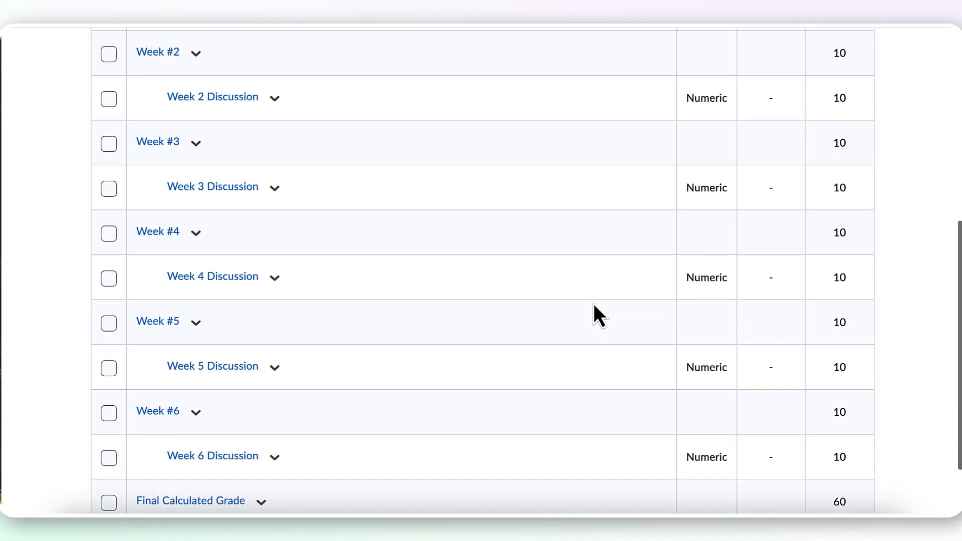
{"action": "scroll", "coordinate": [593, 304], "scroll_direction": "up", "scroll_amount": 2}
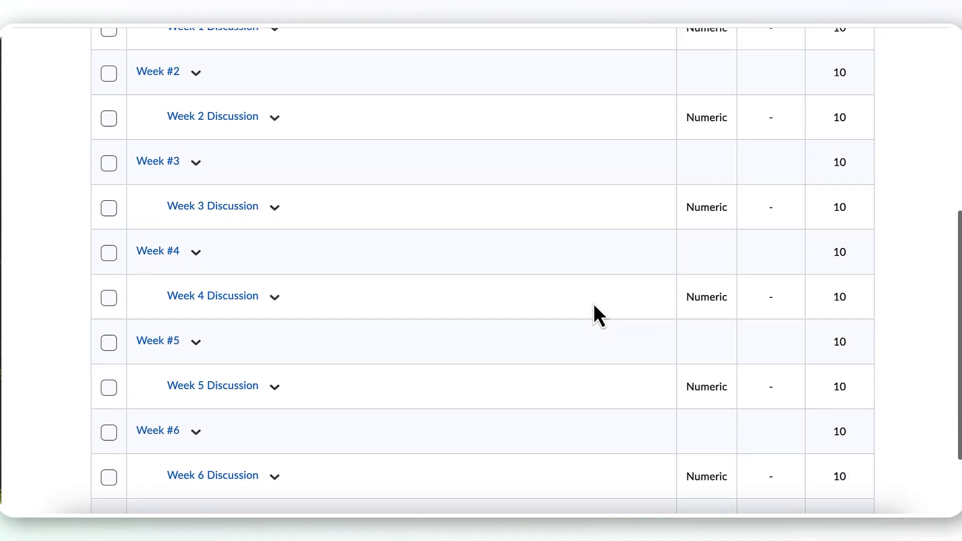
{"action": "scroll", "coordinate": [593, 304], "scroll_direction": "up", "scroll_amount": 12}
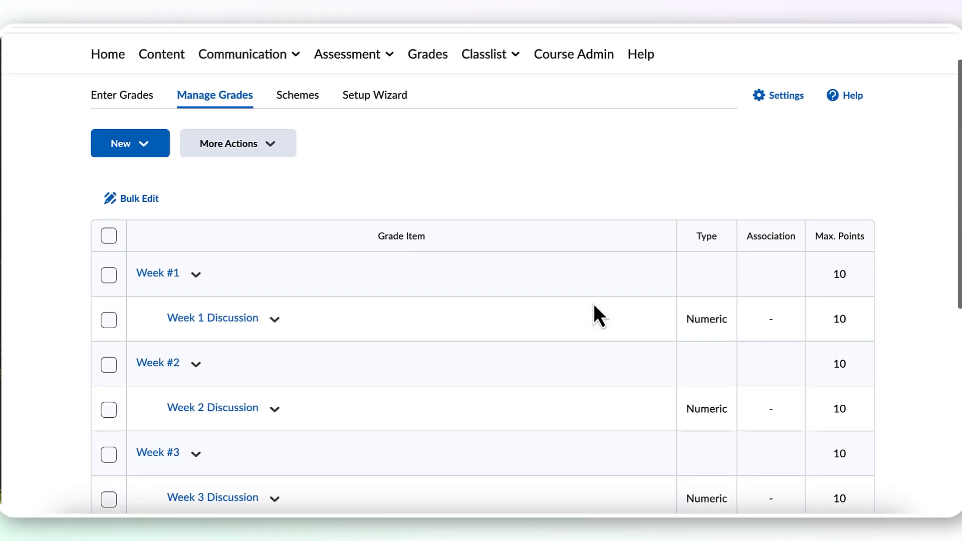
{"action": "scroll", "coordinate": [594, 307], "scroll_direction": "up", "scroll_amount": 3}
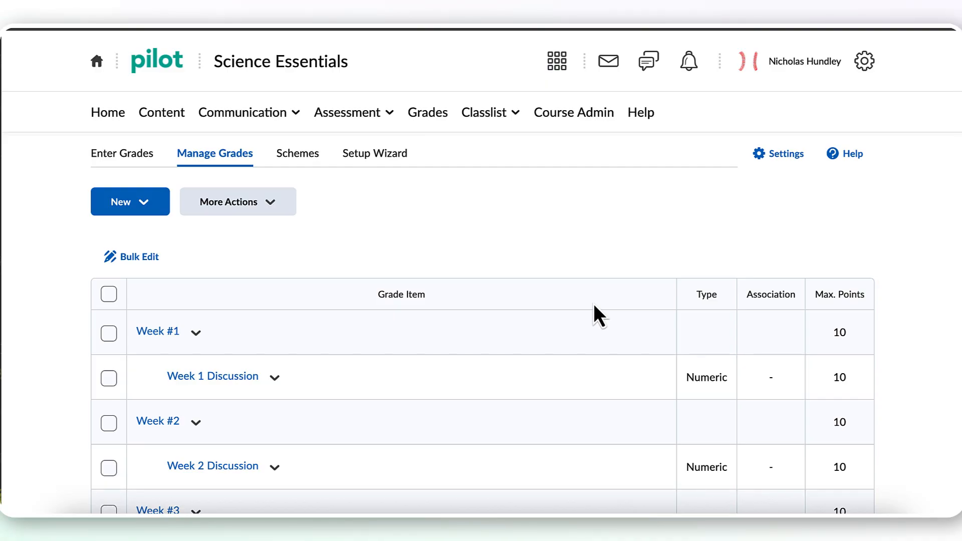
- Open the course's Grades page as the impersonated demo student and examine the weekly categories and discussion items
{"action": "left_click", "coordinate": [682, 26]}
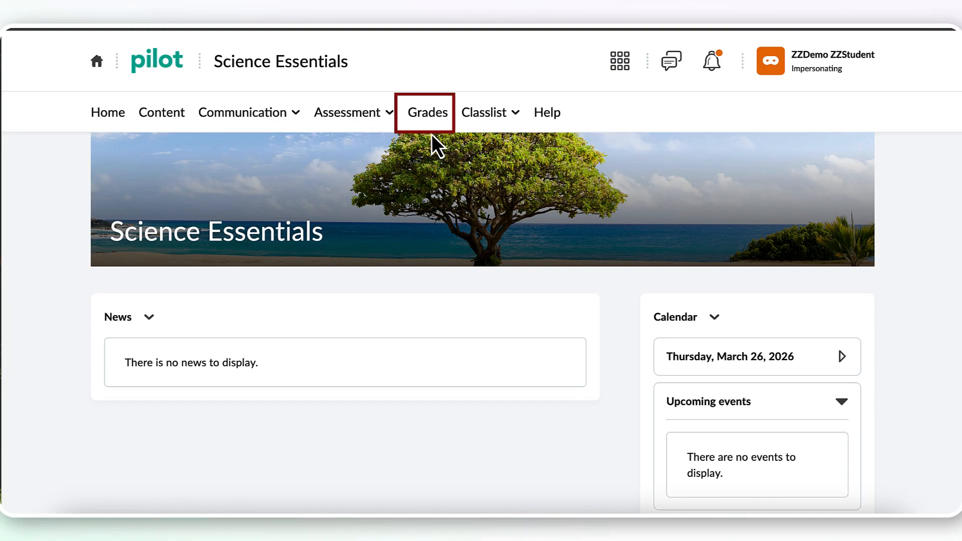
{"action": "left_click", "coordinate": [431, 119]}
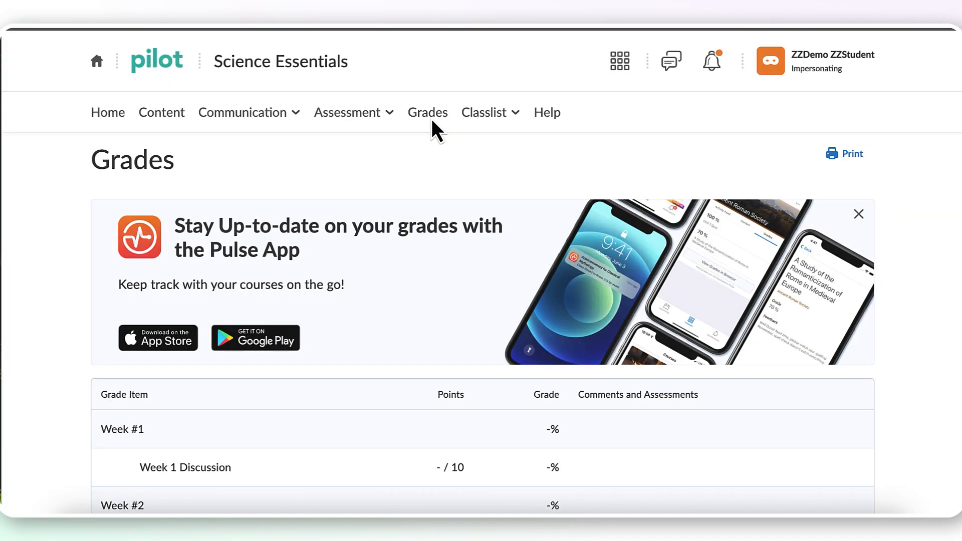
{"action": "scroll", "coordinate": [497, 232], "scroll_direction": "down", "scroll_amount": 3}
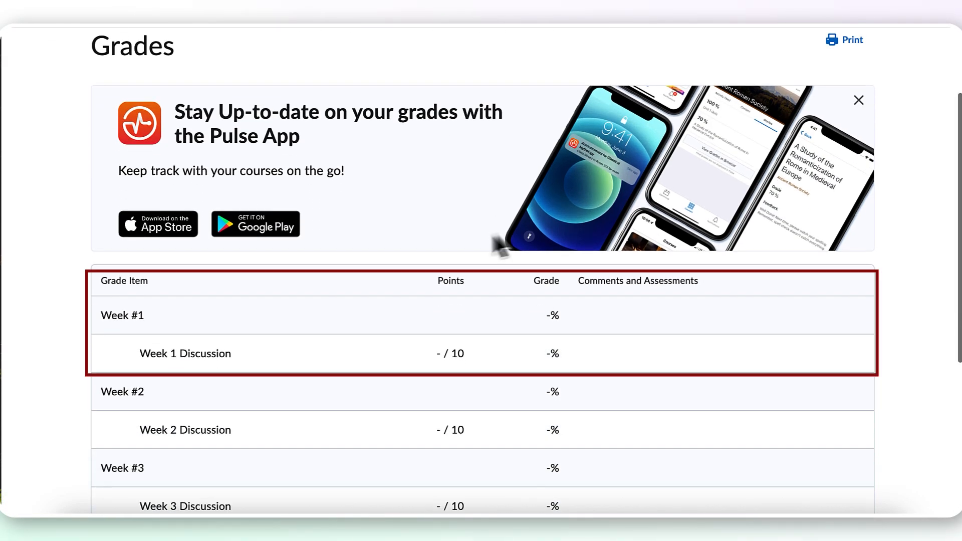